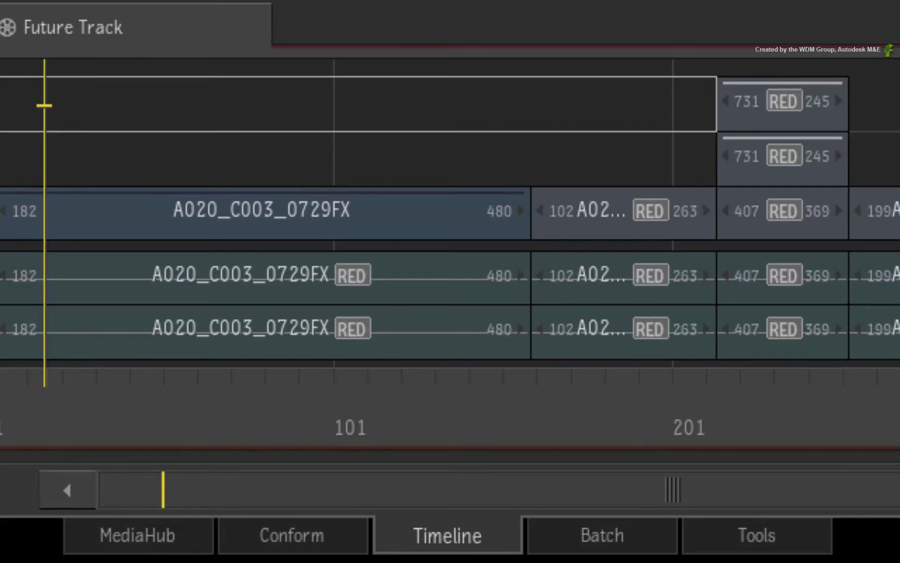
- Switch MediaHub to browse Projects and open the Flame_Premium_2016 server's project list
click(193, 536)
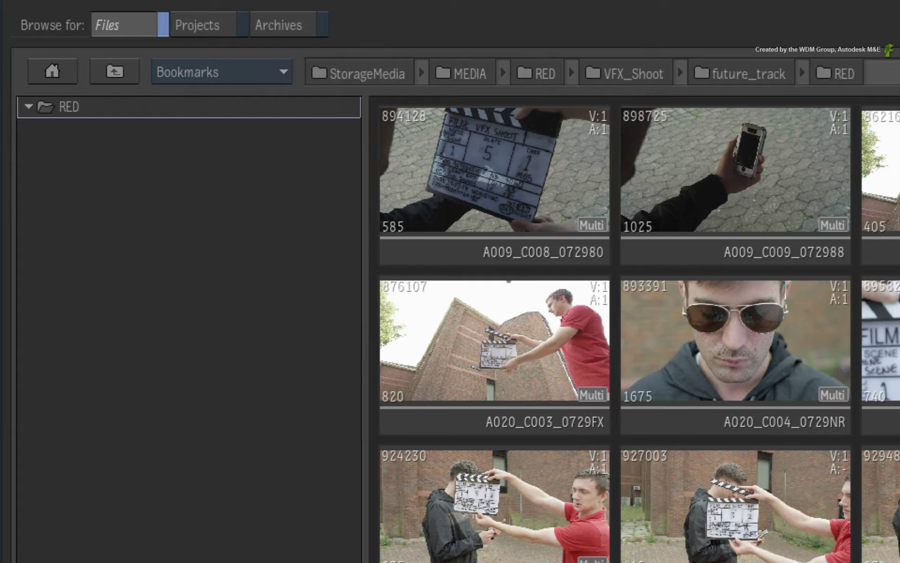
click(222, 25)
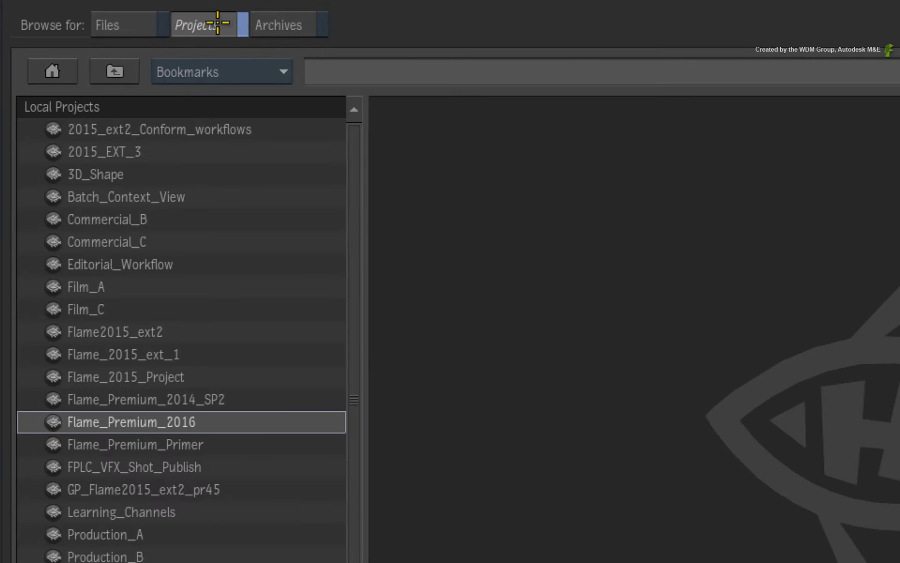
double_click(243, 422)
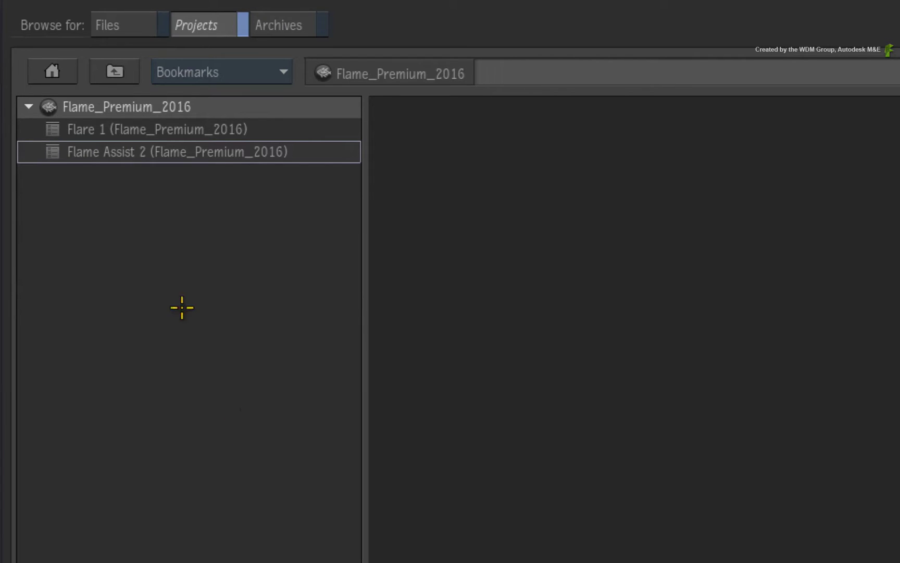
- Select the Flare 1 and Flame Assist 2 workspaces and view Flame Assist 2's actions menu without choosing one
click(156, 129)
click(151, 151)
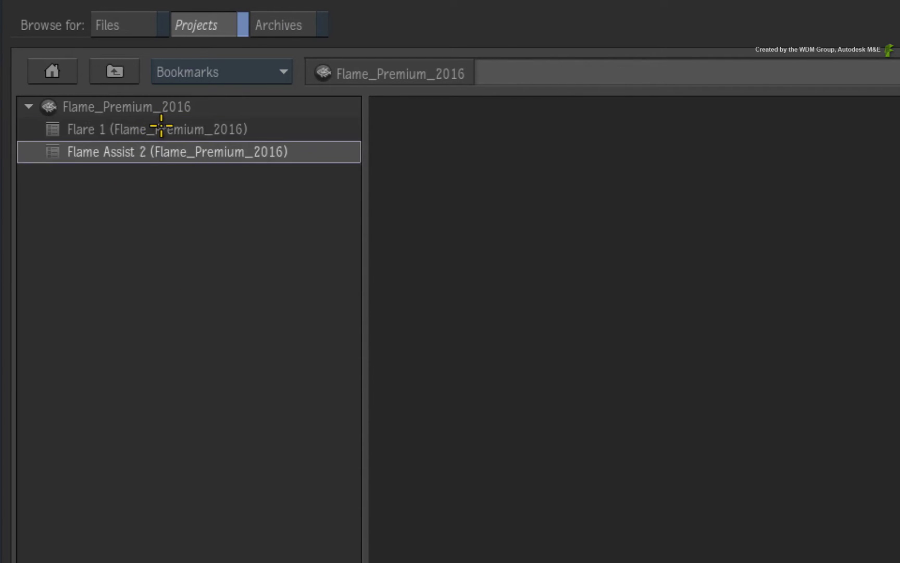
click(162, 127)
click(146, 154)
right_click(141, 151)
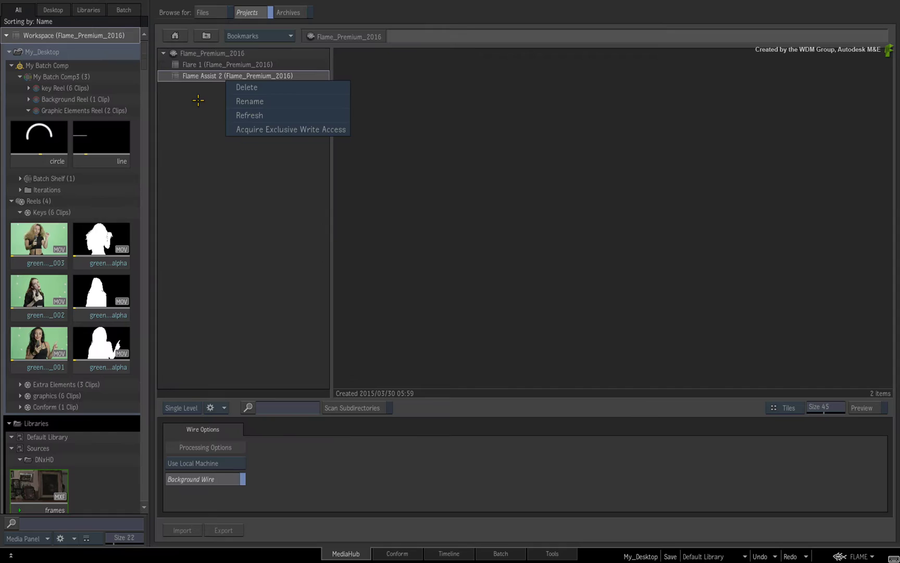
click(197, 101)
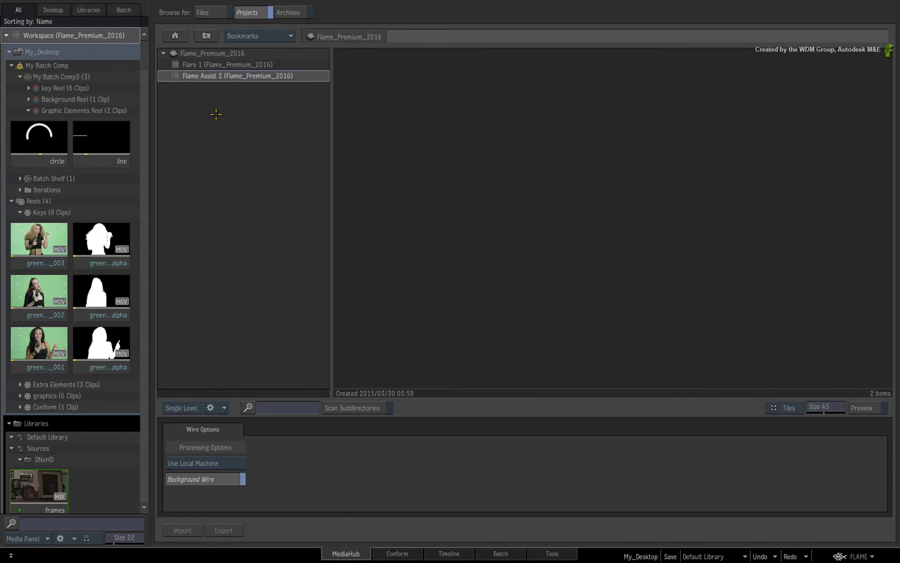
- Return to the Timeline view, leave the Workspace name unchanged, and select My_Desktop and Libraries
click(434, 551)
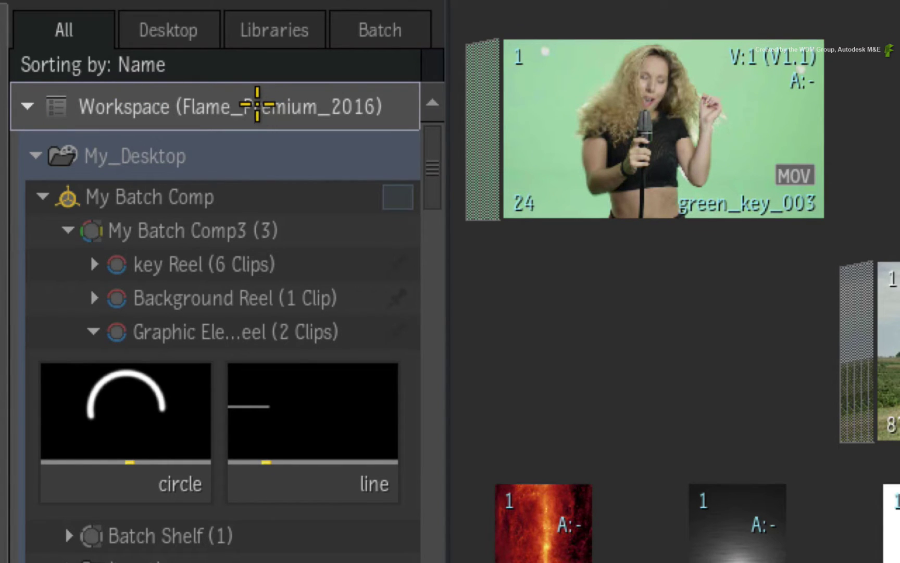
click(146, 106)
double_click(146, 106)
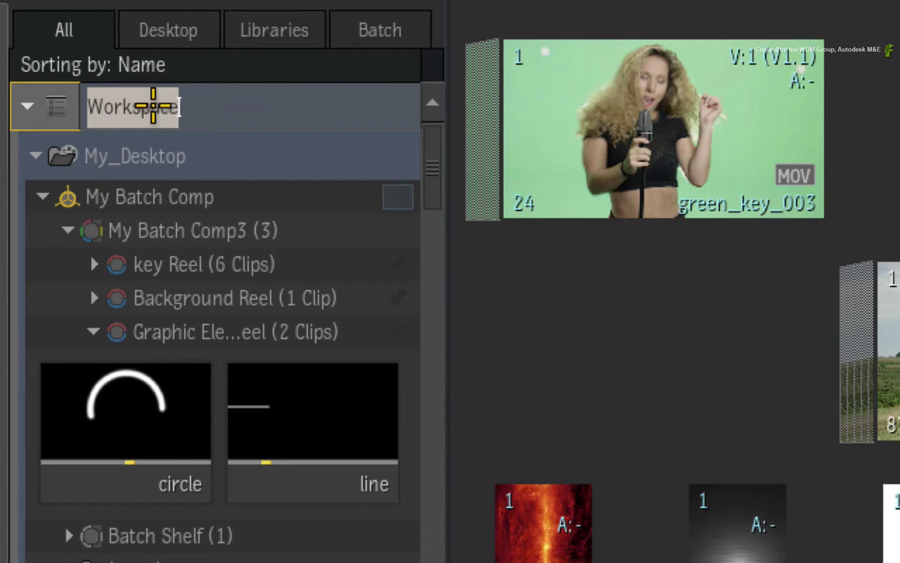
click(264, 110)
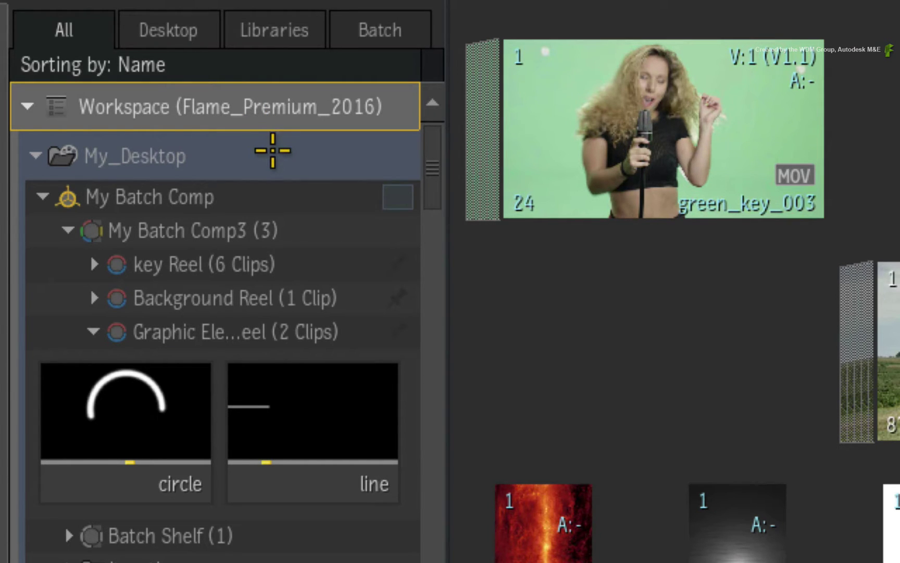
click(258, 156)
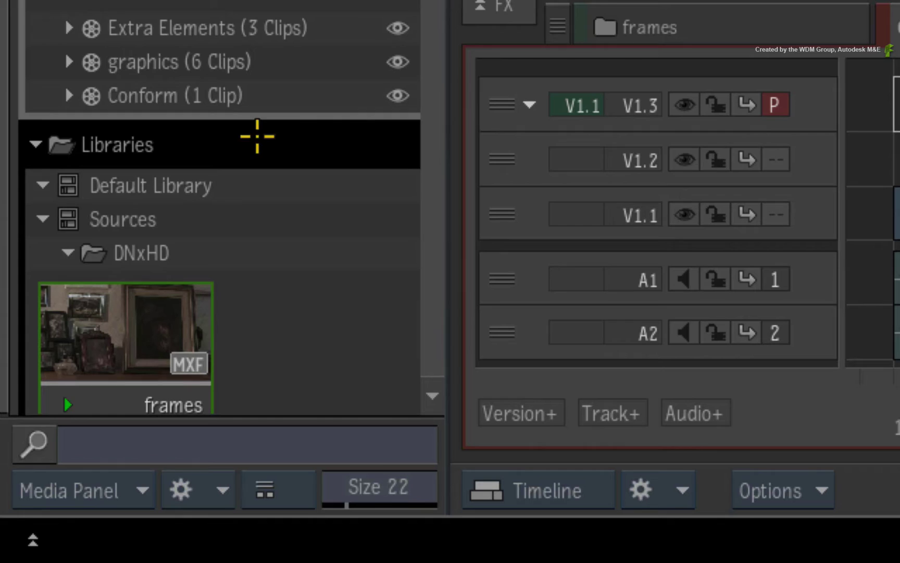
click(263, 141)
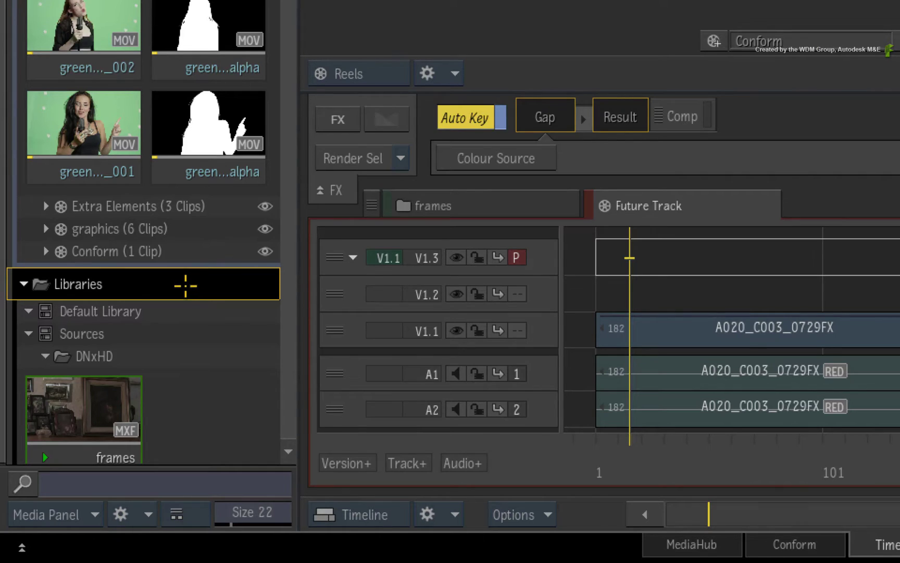
right_click(186, 285)
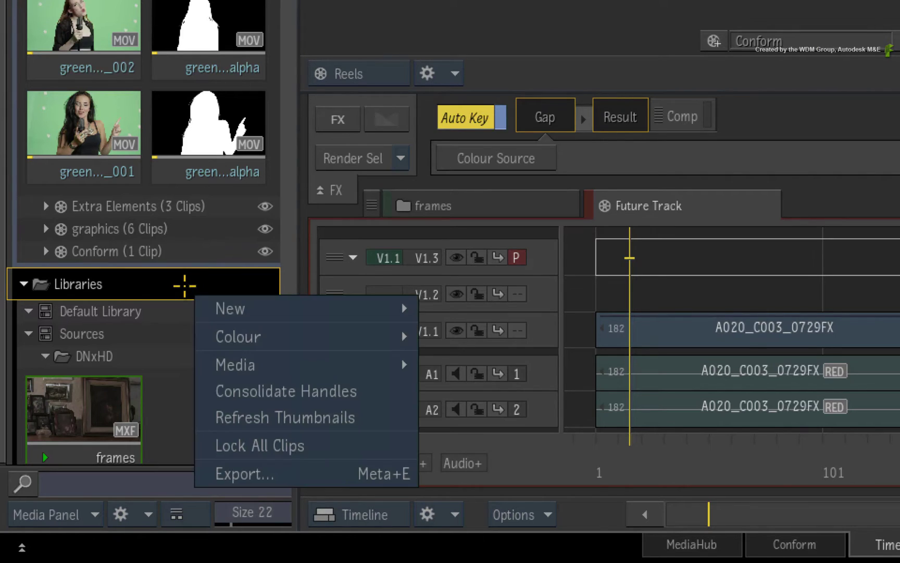
mouse_move(346, 334)
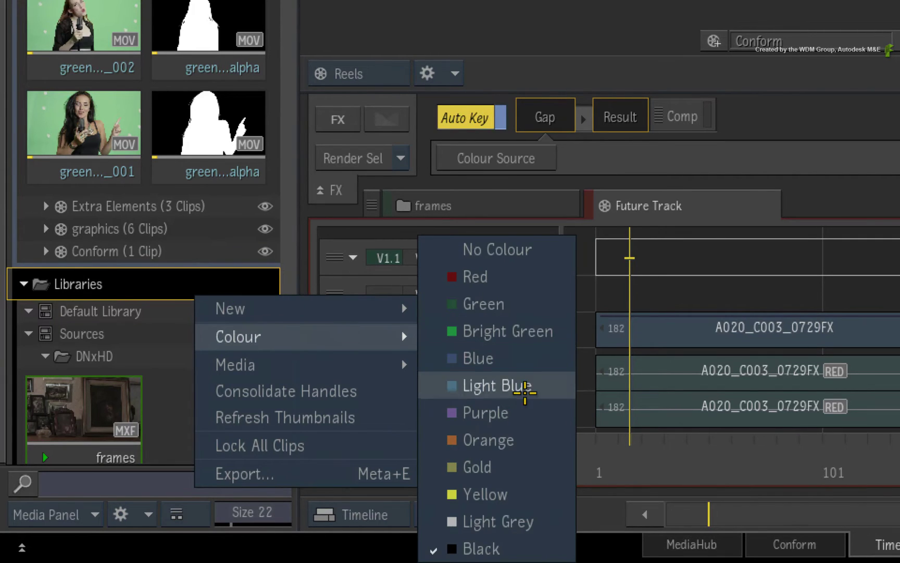
click(521, 465)
right_click(200, 280)
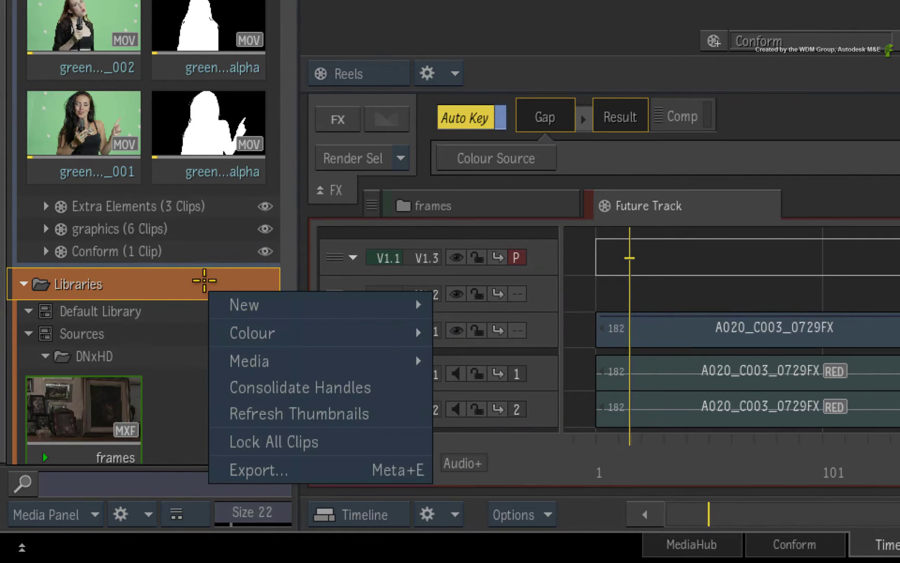
mouse_move(321, 328)
click(508, 536)
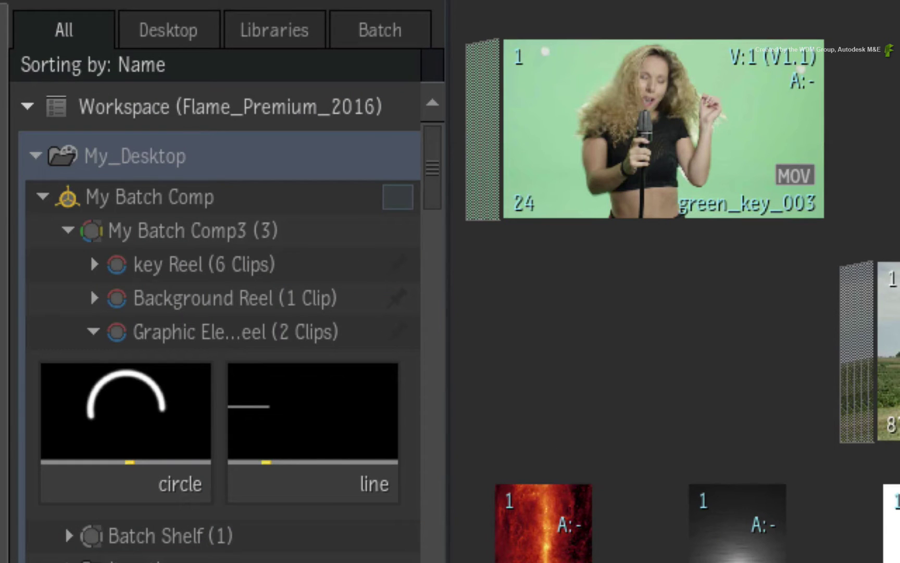
click(262, 154)
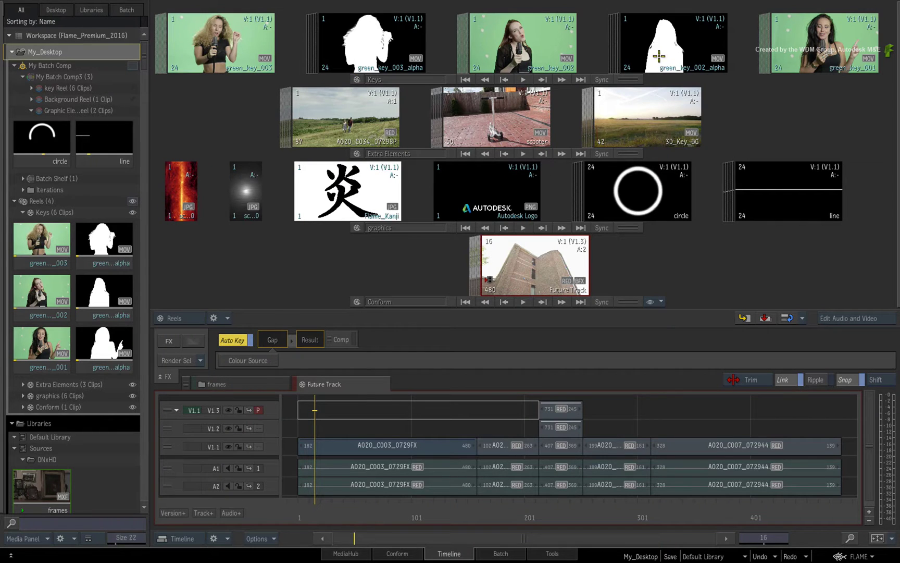
drag(491, 113, 449, 115)
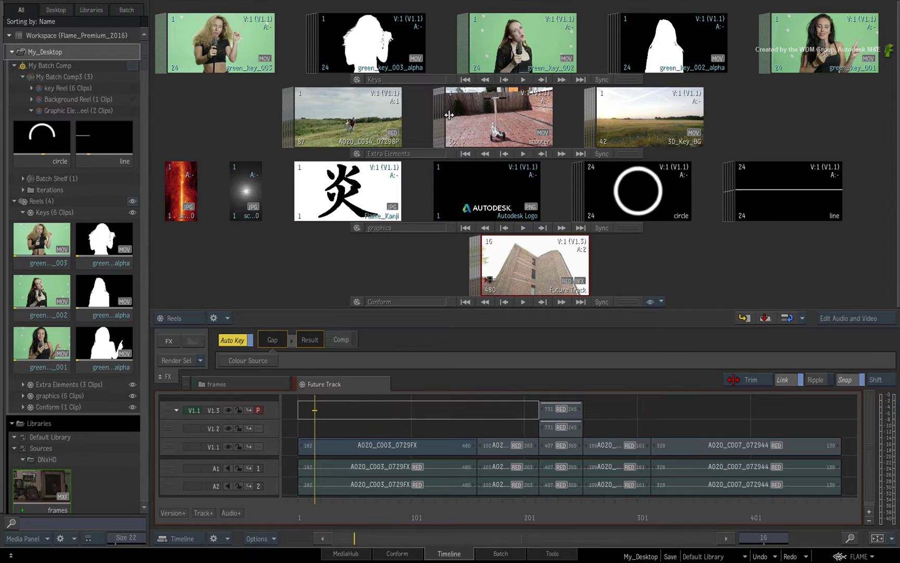
drag(424, 179, 442, 175)
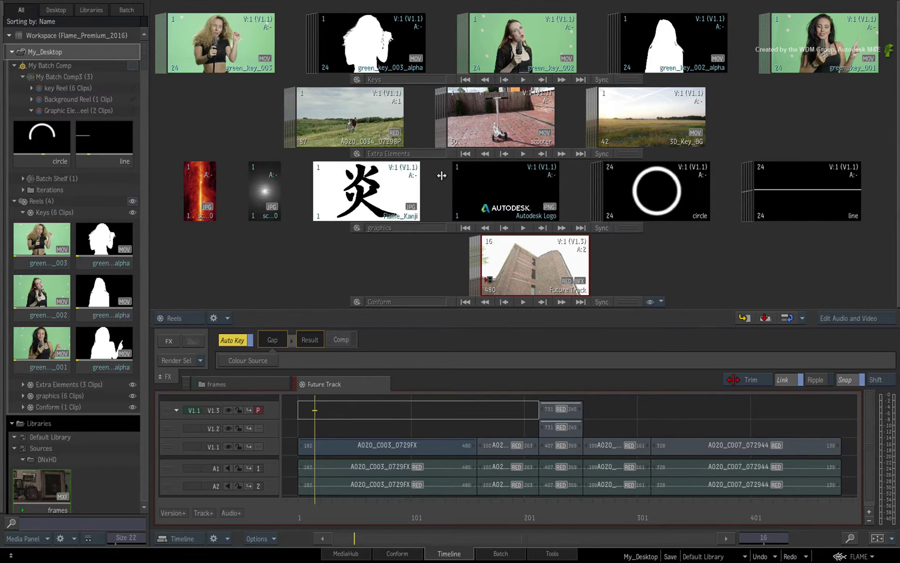
drag(511, 116, 485, 115)
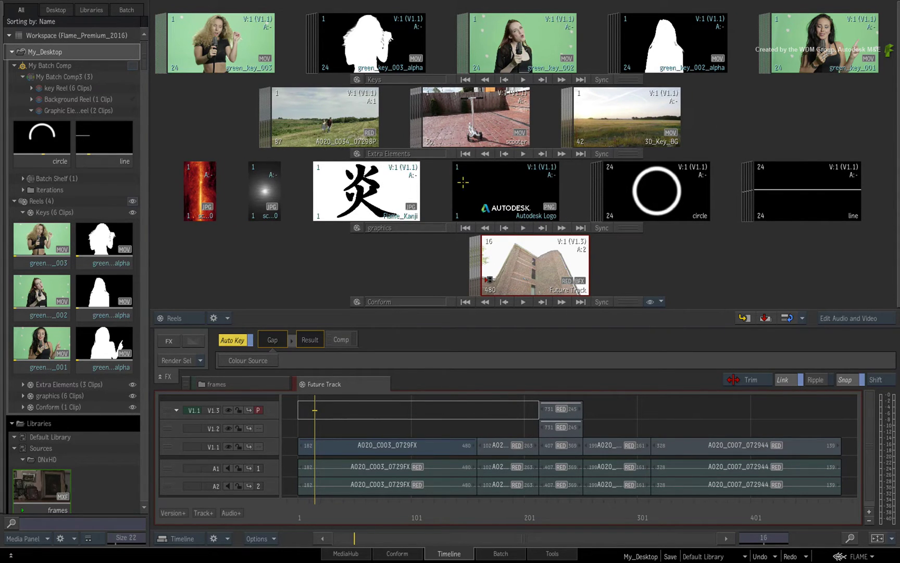
drag(462, 182, 482, 178)
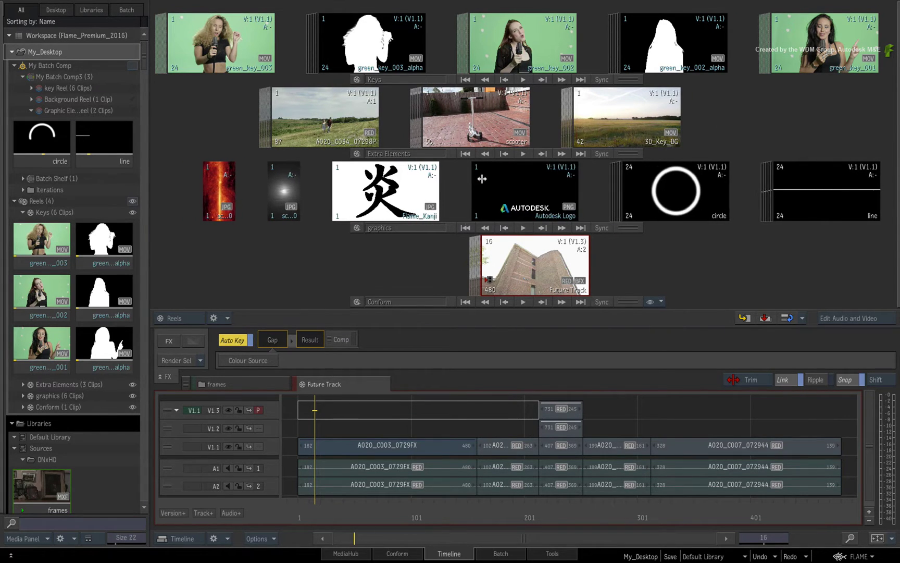
click(92, 51)
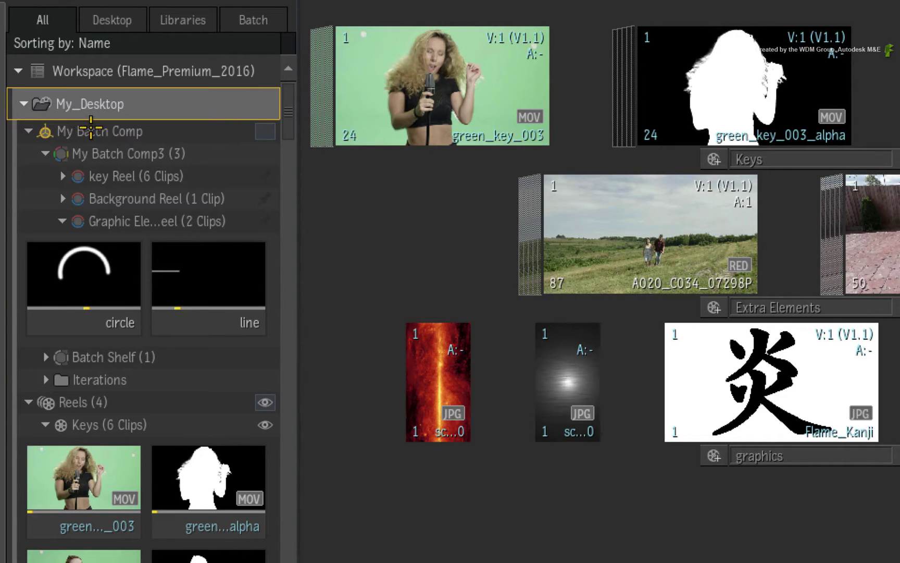
click(44, 131)
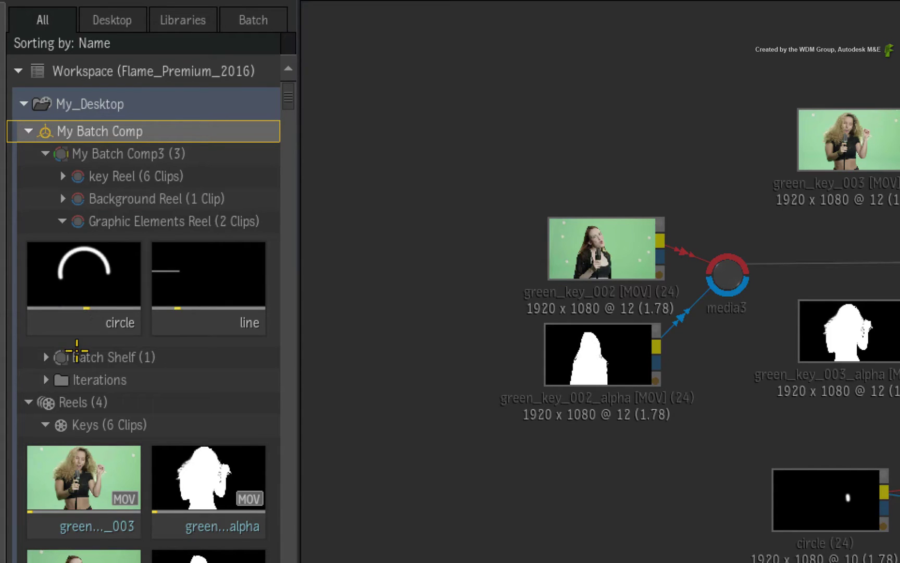
click(45, 402)
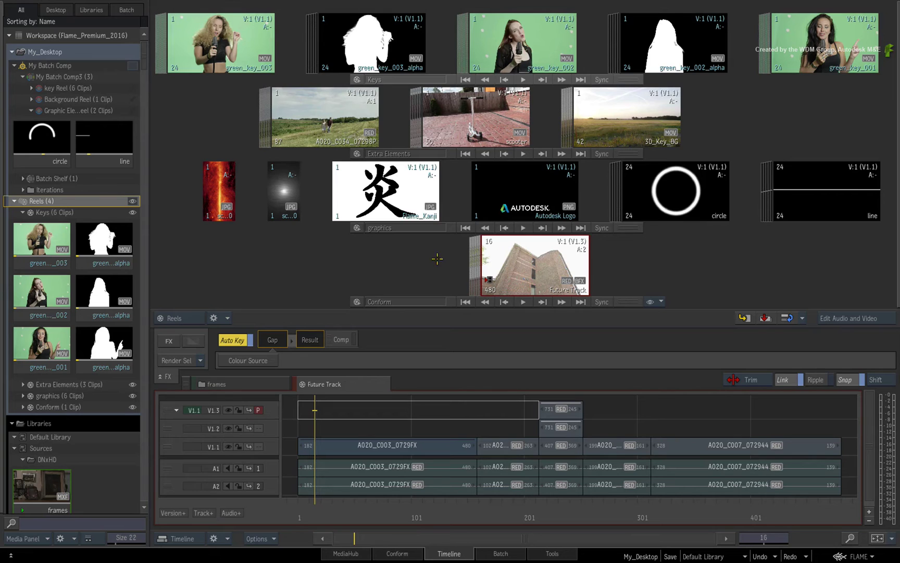
- Select the My_Desktop desktop in the Media Panel
click(66, 52)
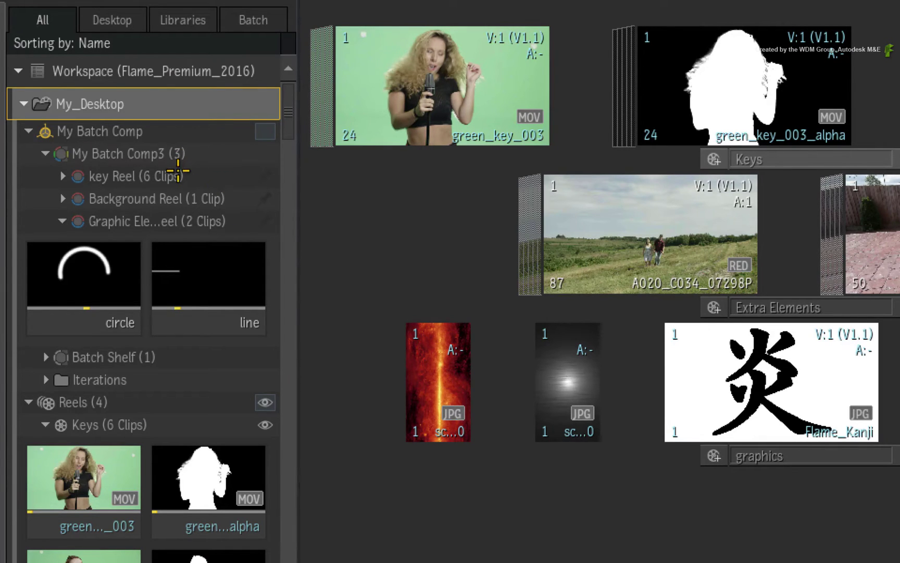
- Add a trial New Batch to My_Desktop, undo it, and select My Batch Comp
right_click(147, 103)
mouse_move(267, 124)
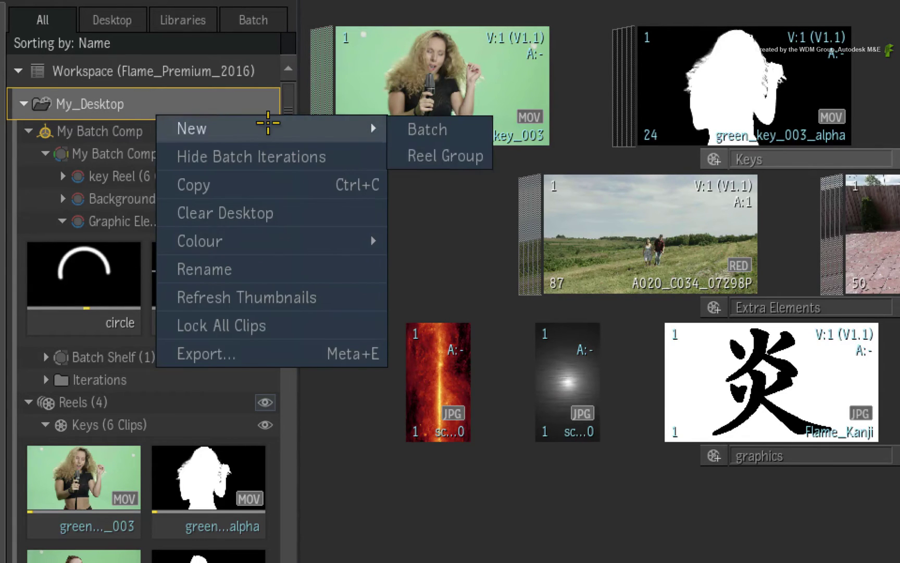
click(410, 129)
key(Return)
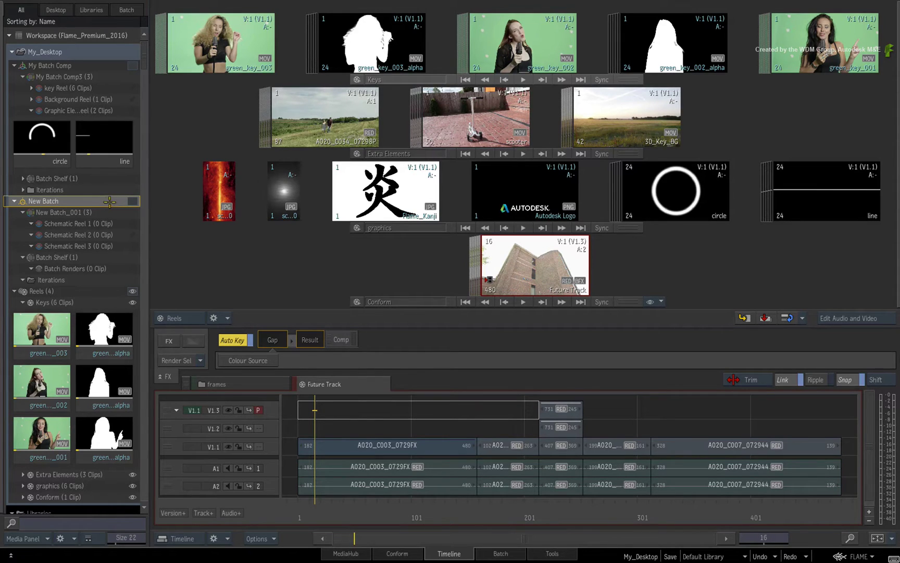
key(ctrl+z)
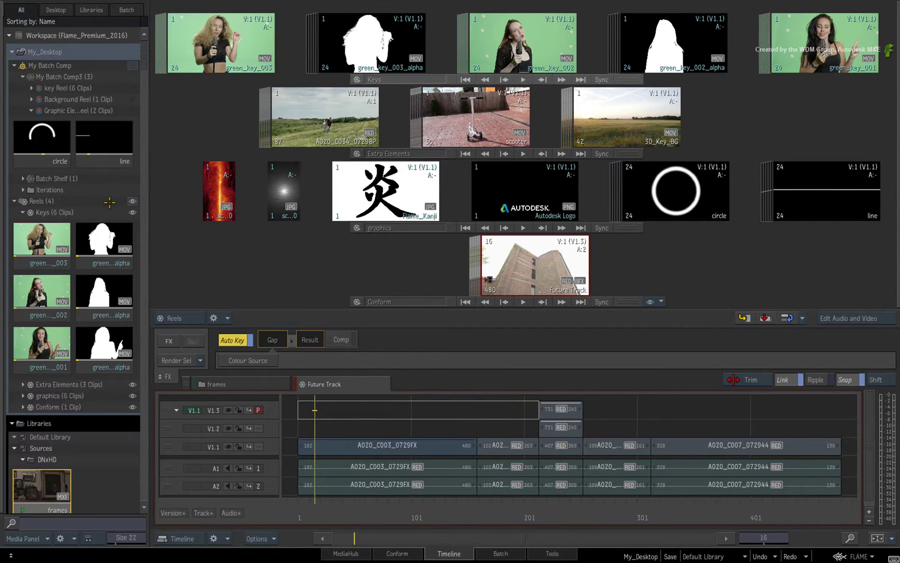
click(79, 65)
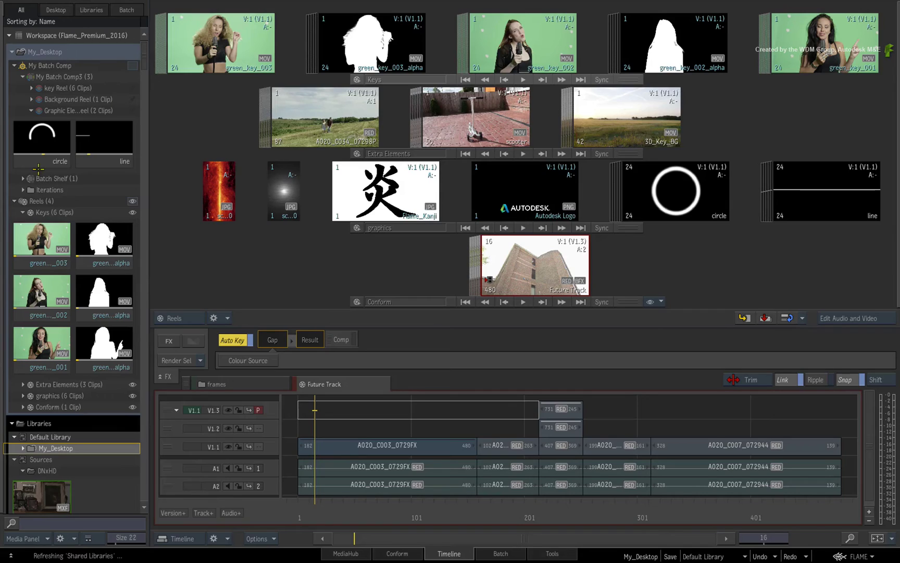
- Collapse the workspace My_Desktop, expand and collapse its Default Library copy, and scroll through Sources
click(11, 52)
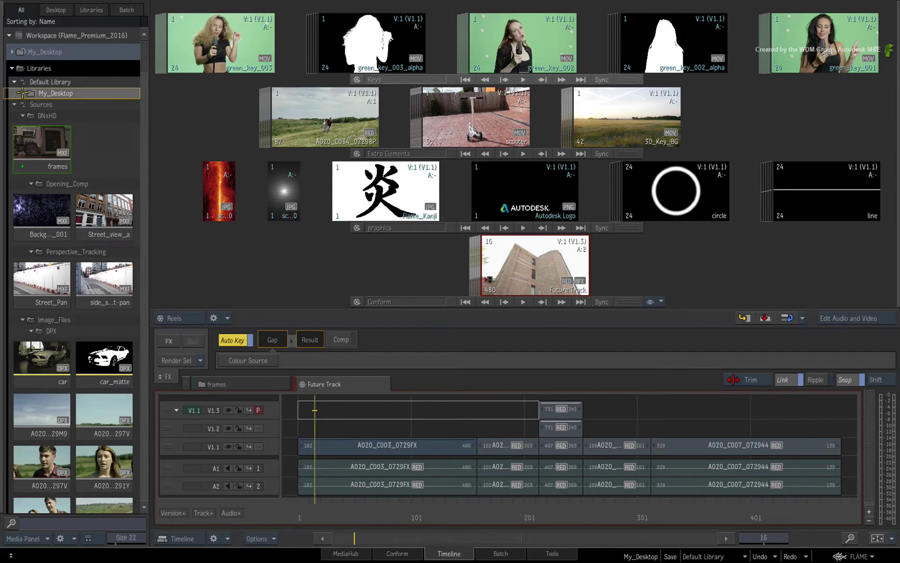
click(23, 92)
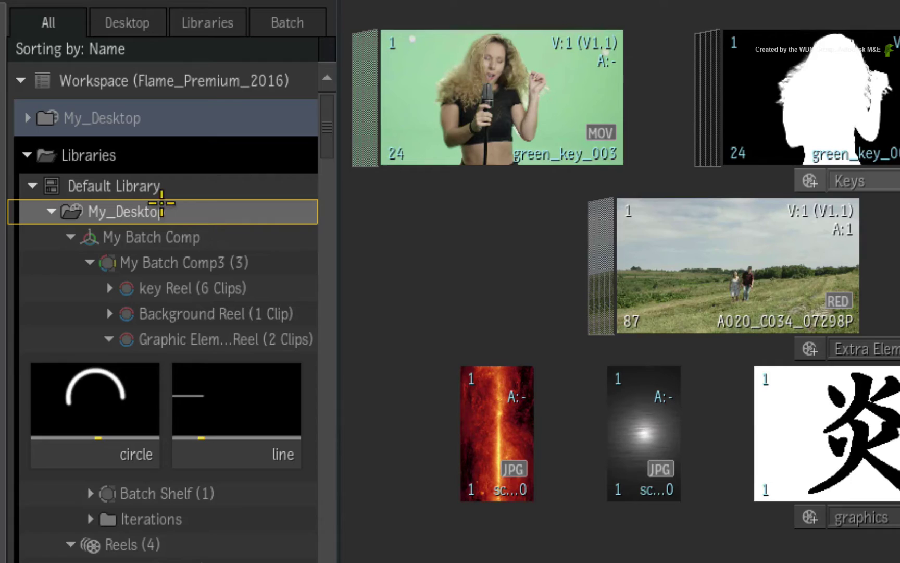
click(49, 210)
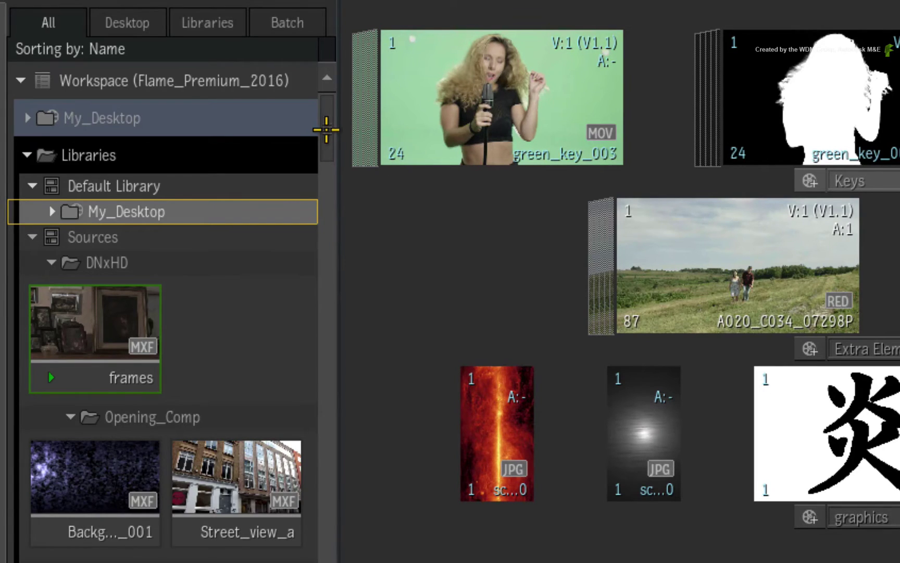
drag(326, 127, 239, 373)
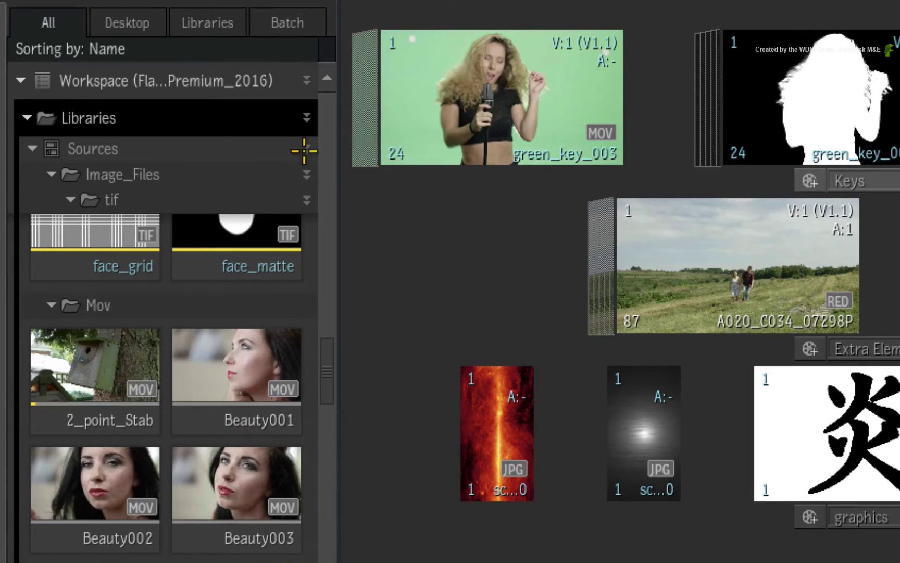
click(306, 148)
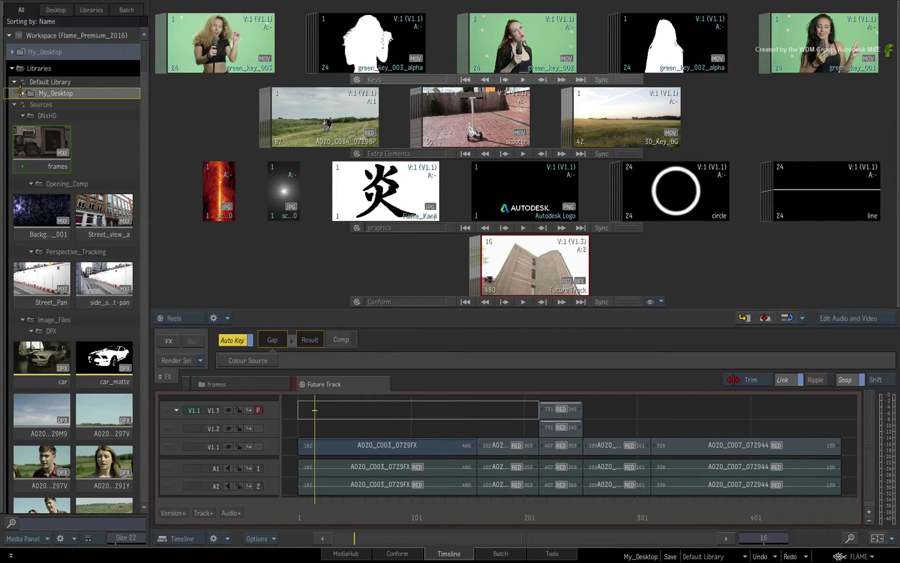
- Expand the workspace My_Desktop to reveal My Batch Comp3 and its four reels
click(12, 51)
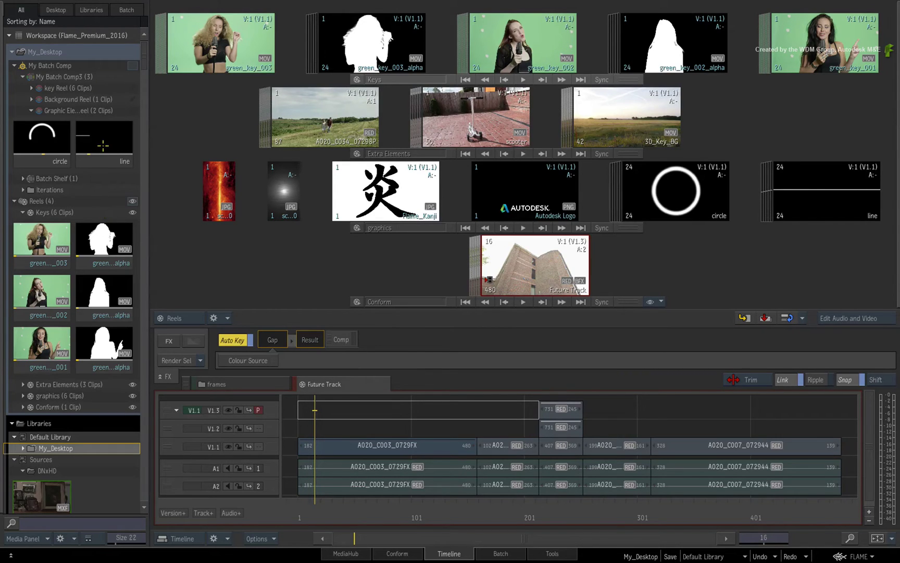
click(47, 245)
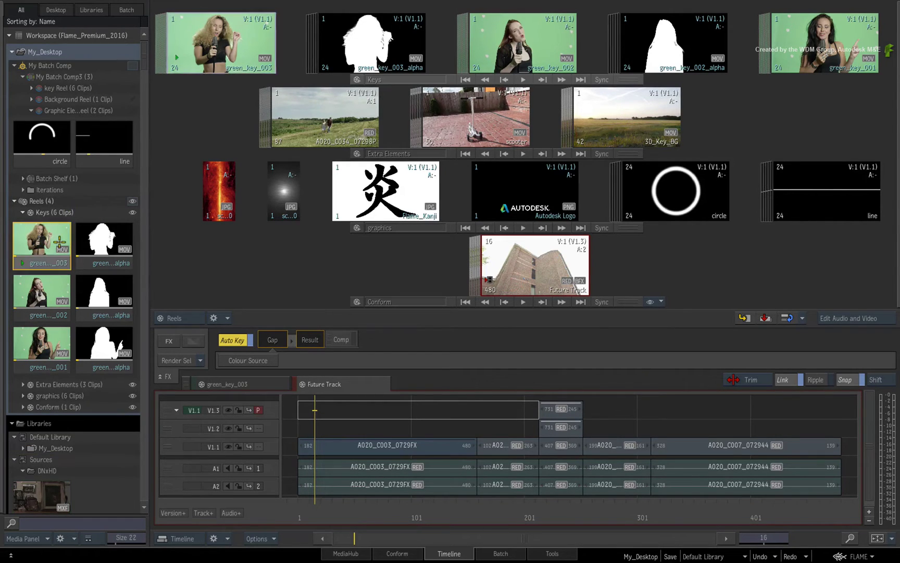
double_click(84, 244)
double_click(58, 240)
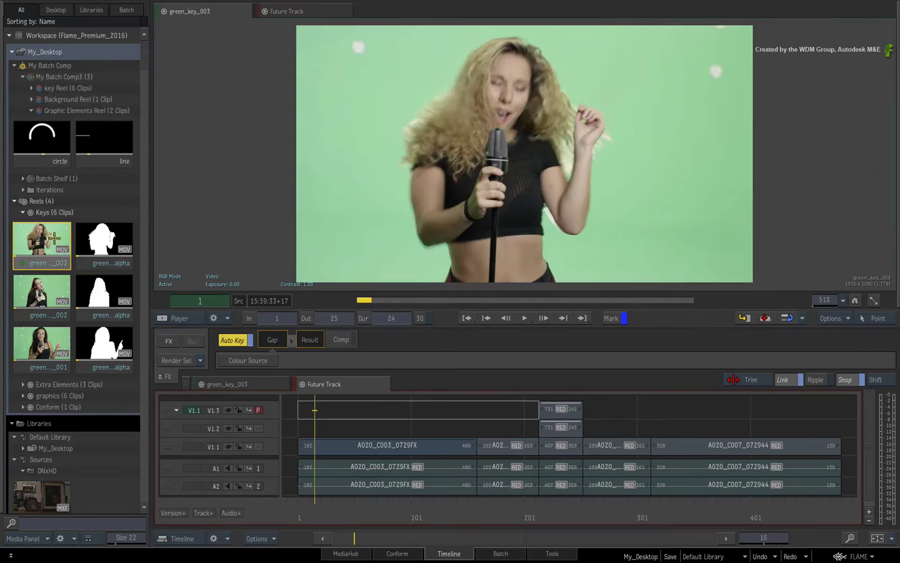
key(Escape)
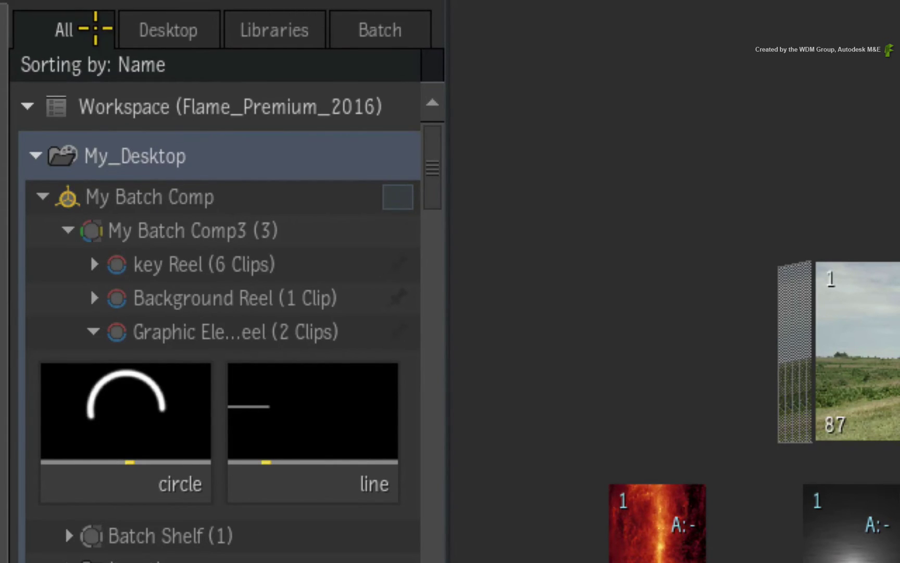
click(132, 22)
click(243, 28)
click(358, 24)
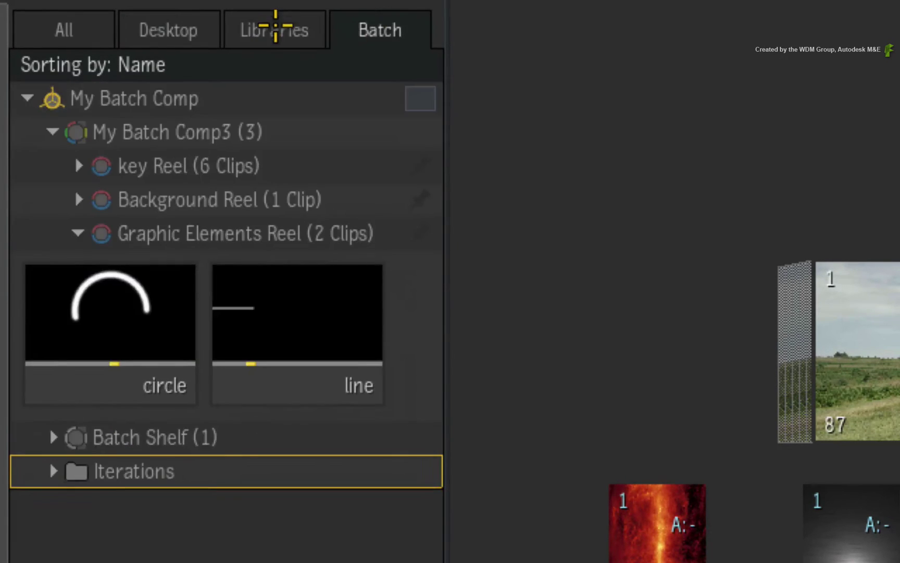
click(169, 29)
click(84, 31)
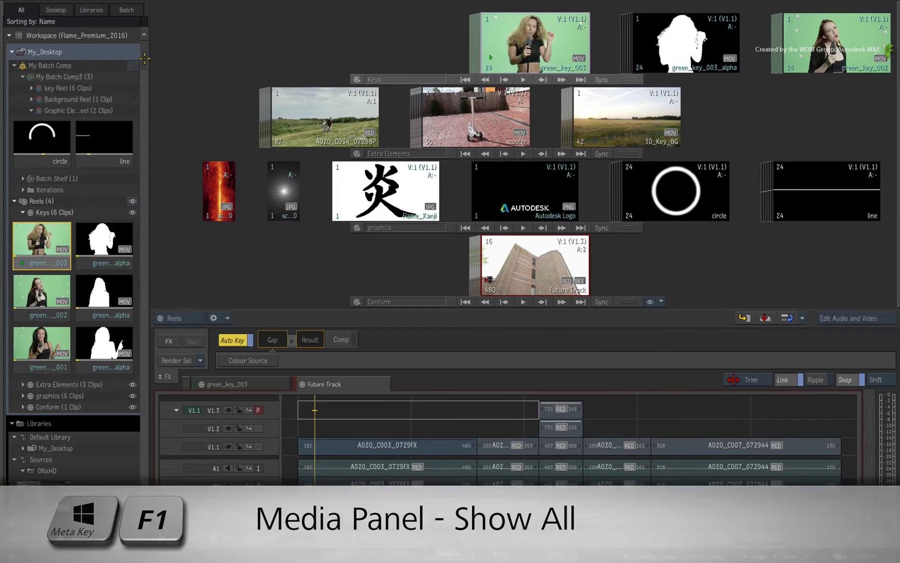
scroll(133, 111, down, 15)
scroll(133, 111, down, 10)
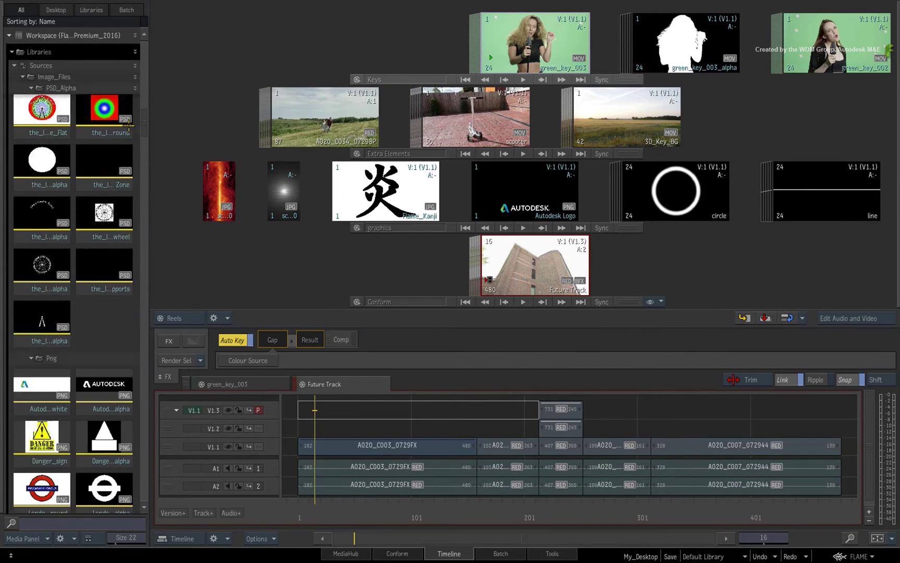
scroll(133, 93, up, 15)
scroll(133, 82, up, 15)
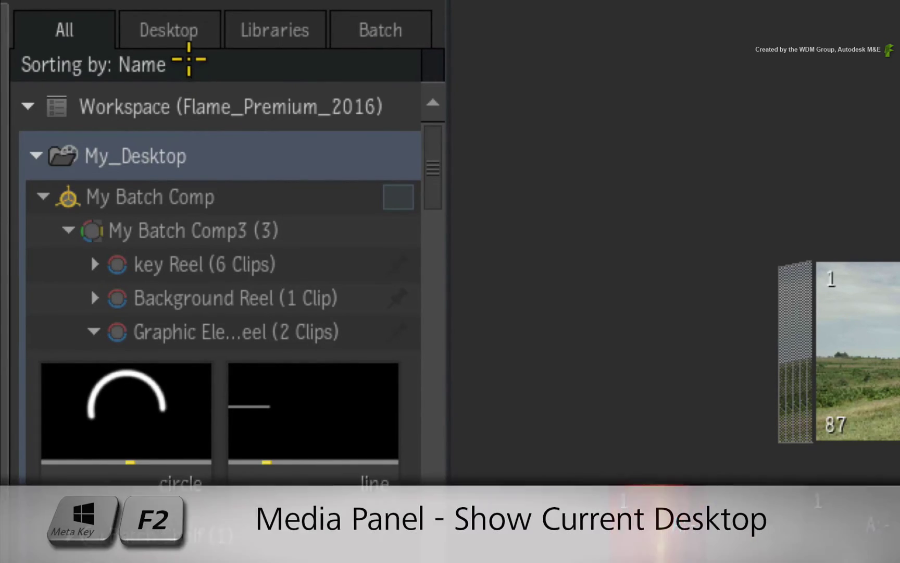
- Show the Desktop tab with My Batch Comp, browsing its Keys and Graphic Elements reels, Batch Shelf and Iterations
key(super+F2)
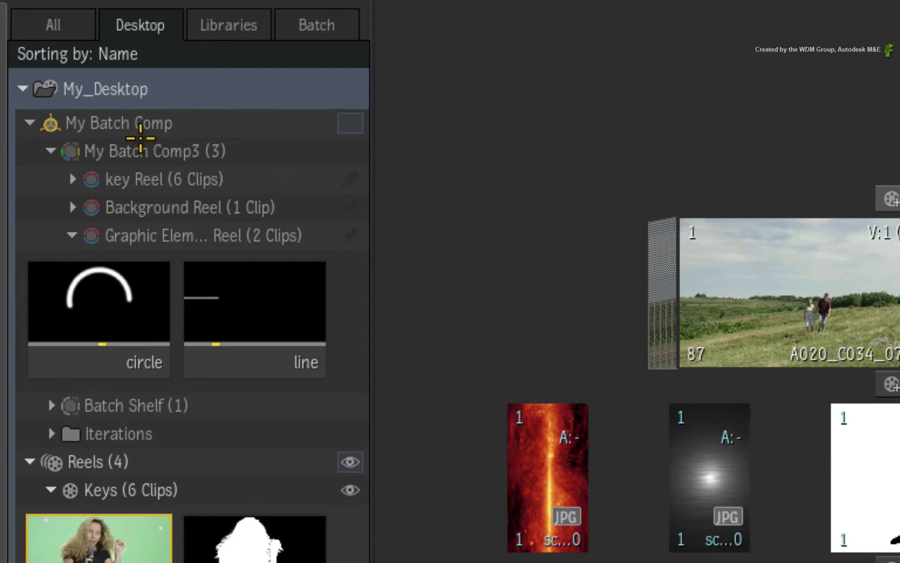
click(51, 124)
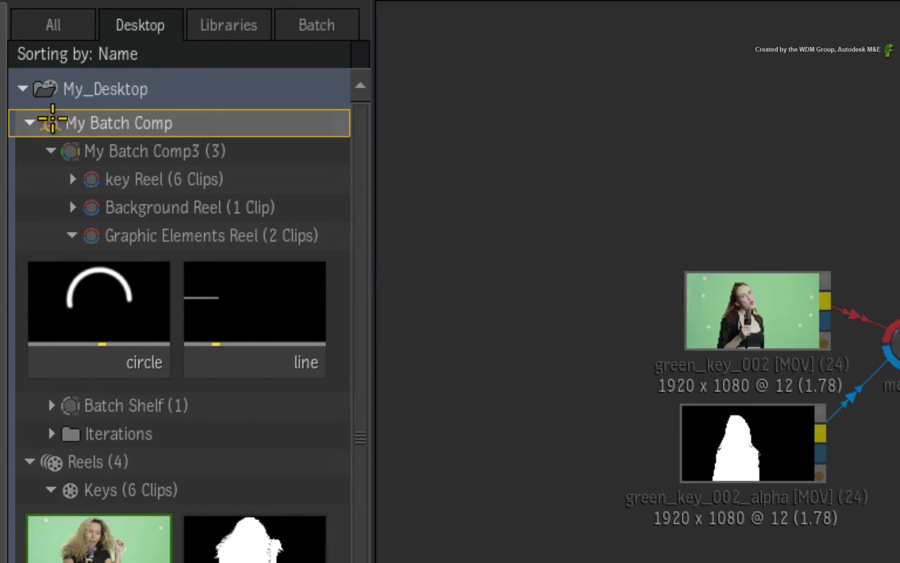
click(168, 179)
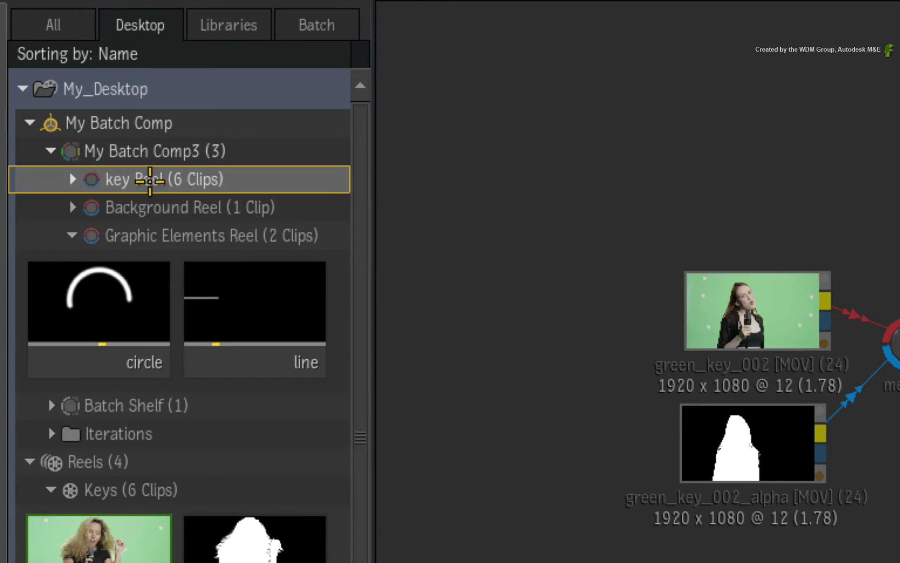
click(148, 235)
click(126, 407)
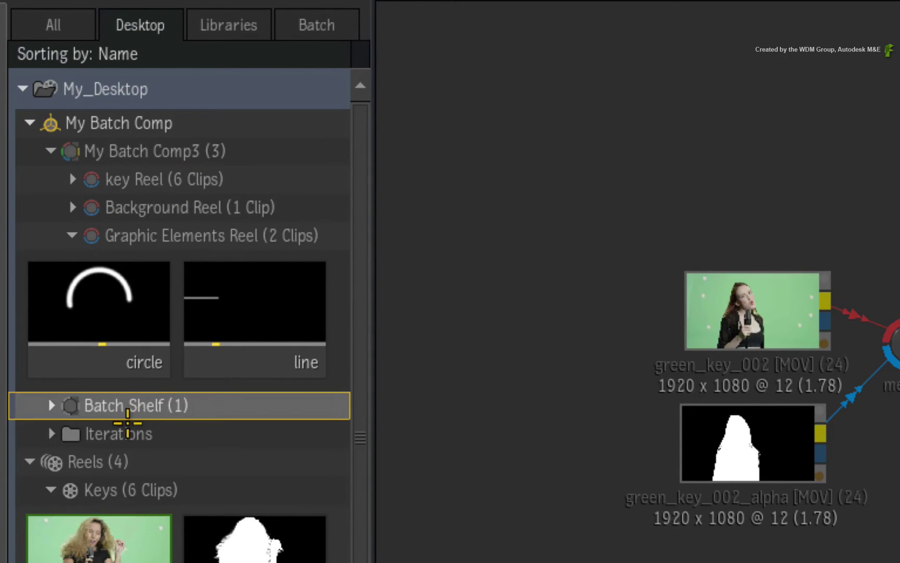
click(130, 433)
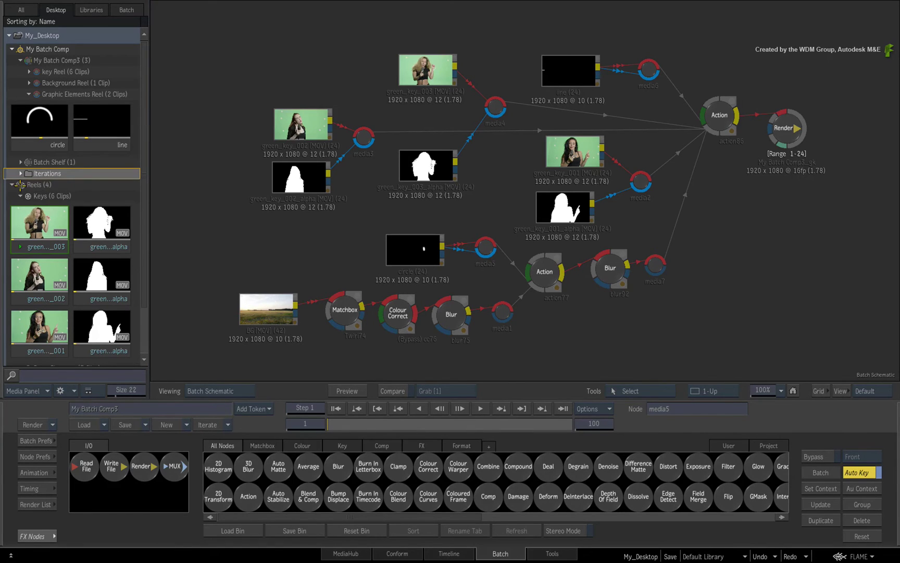
- Switch the main view to Reels (4), browse the Extra Elements, graphics and Conform reels, then select My_Desktop
double_click(20, 184)
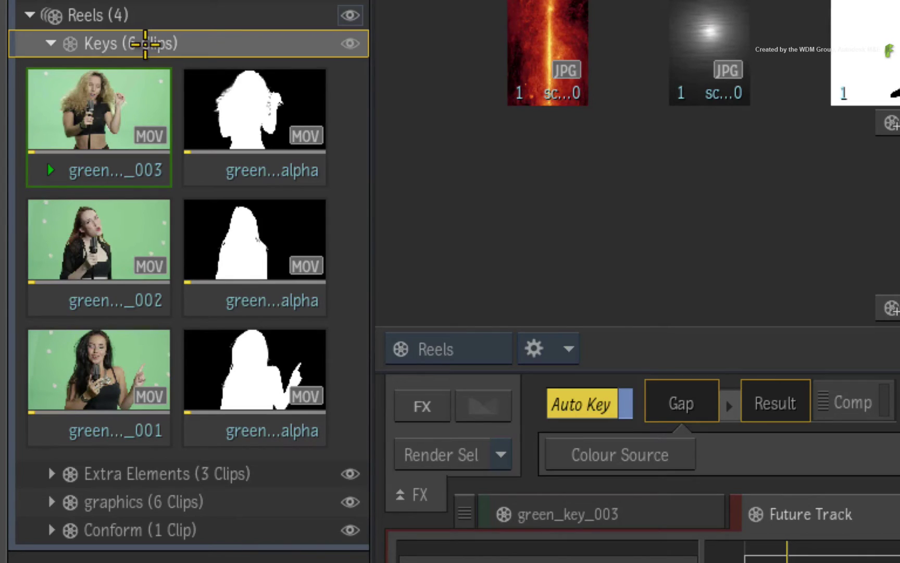
click(58, 366)
click(138, 503)
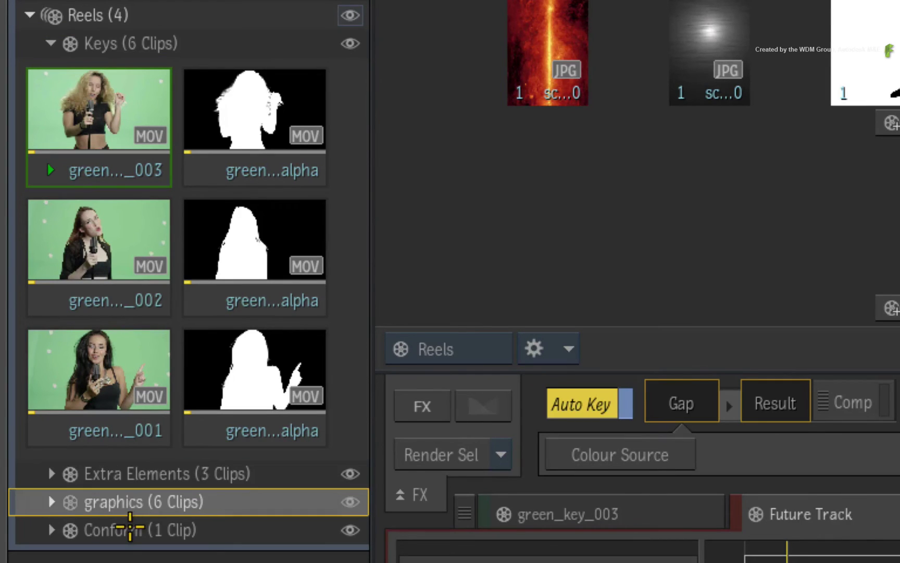
click(127, 527)
click(127, 475)
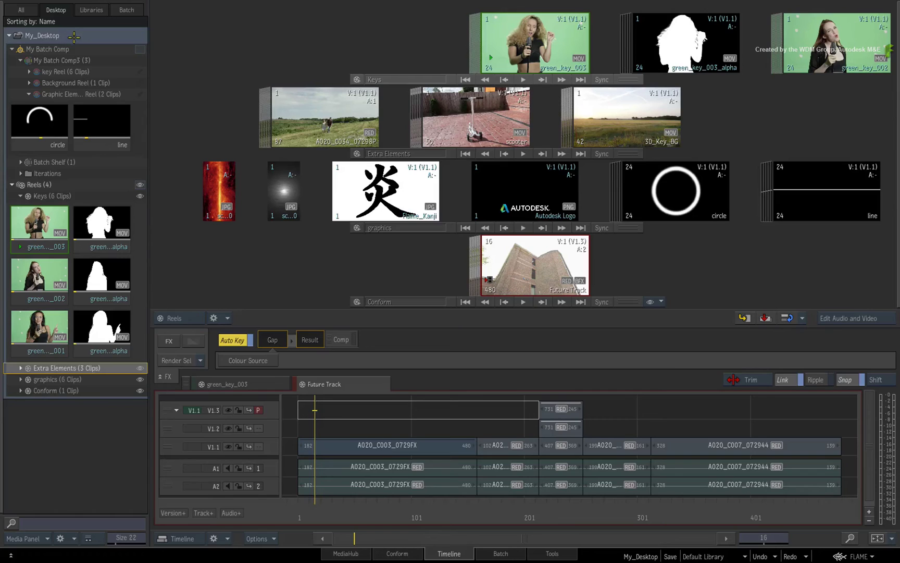
click(74, 35)
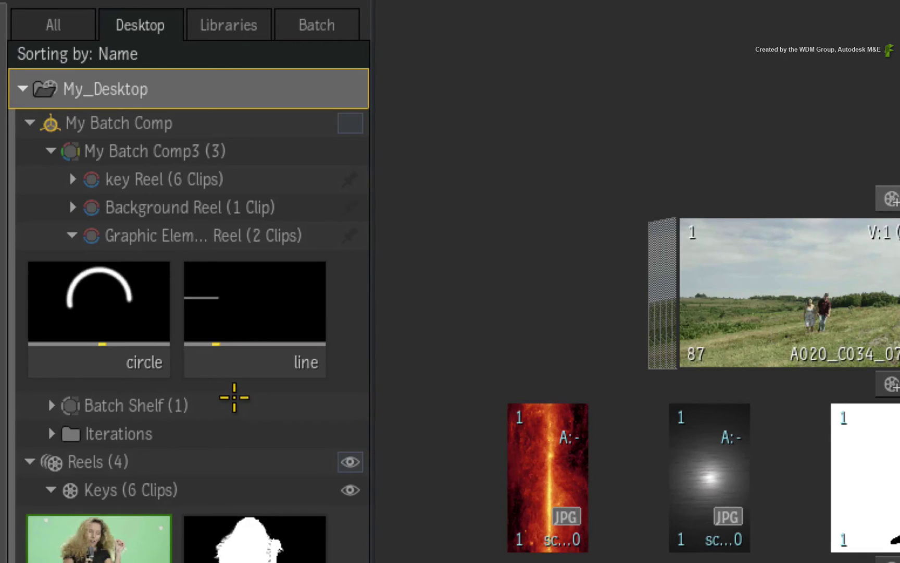
- Show the Libraries and copy the frames clip from Sources > DNxHD onto the Conform reel
key(F3)
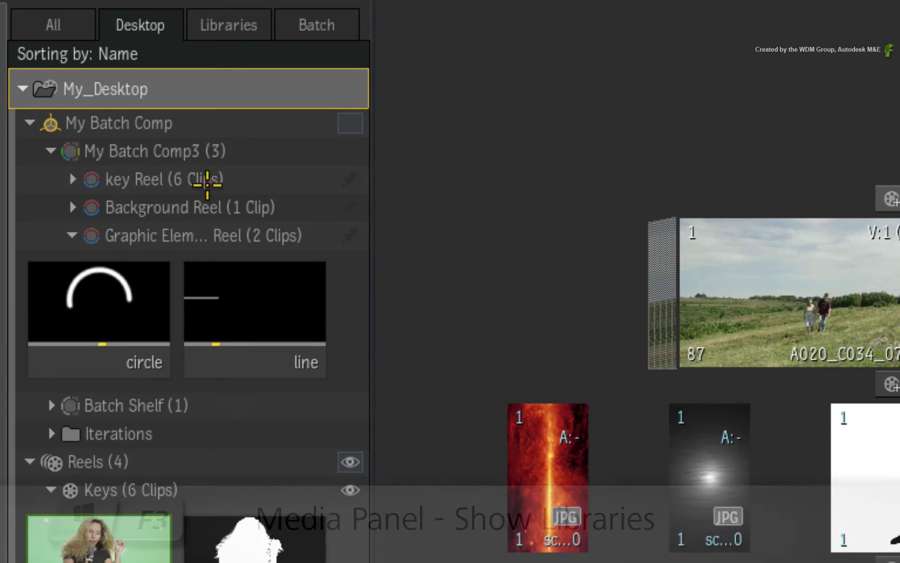
click(193, 25)
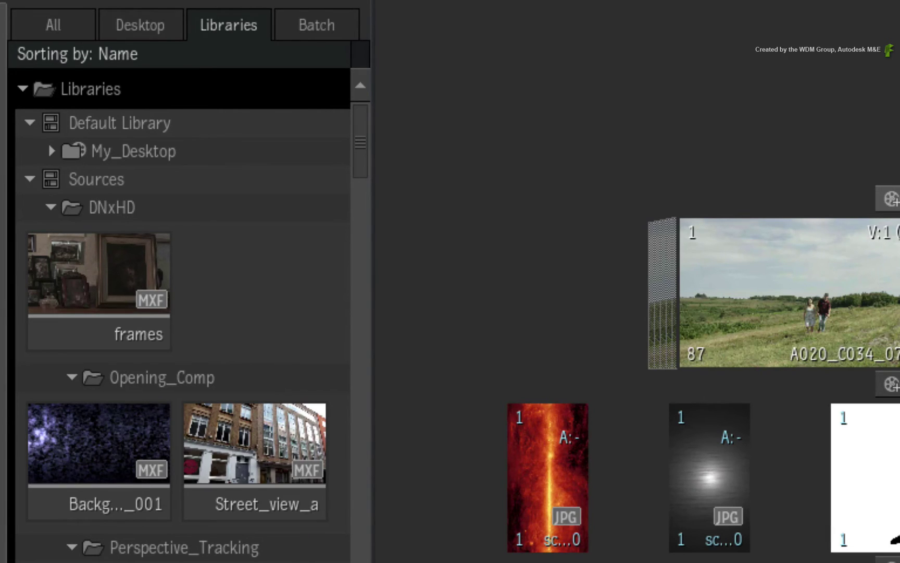
drag(254, 429, 226, 466)
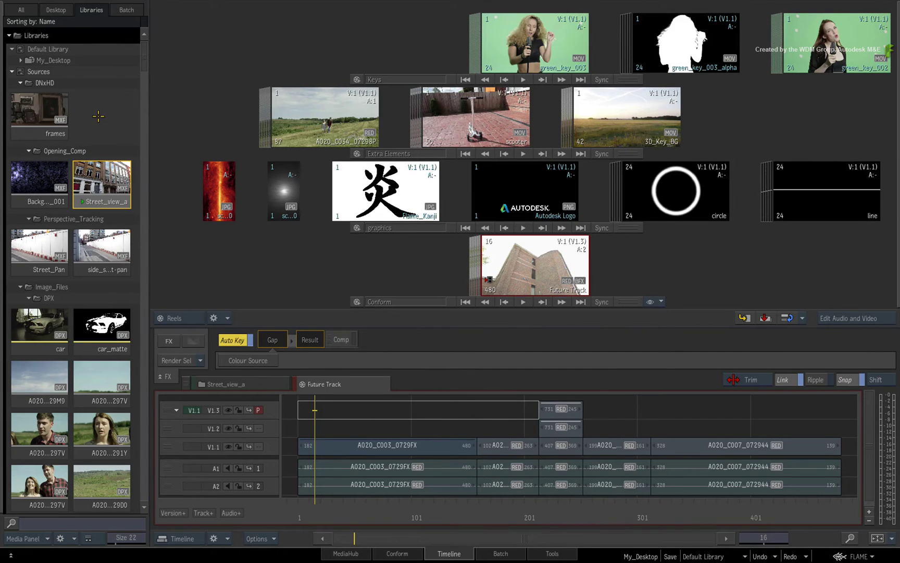
drag(31, 112, 394, 275)
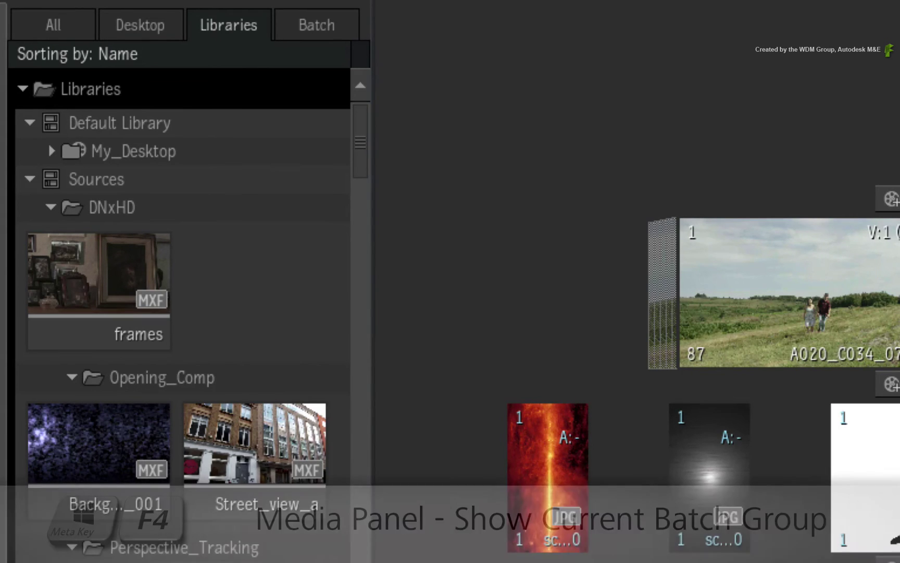
- Load My Batch Comp from the Batch tab, cycle through Libraries, Desktop and All, then restore the reels view
key(super+F4)
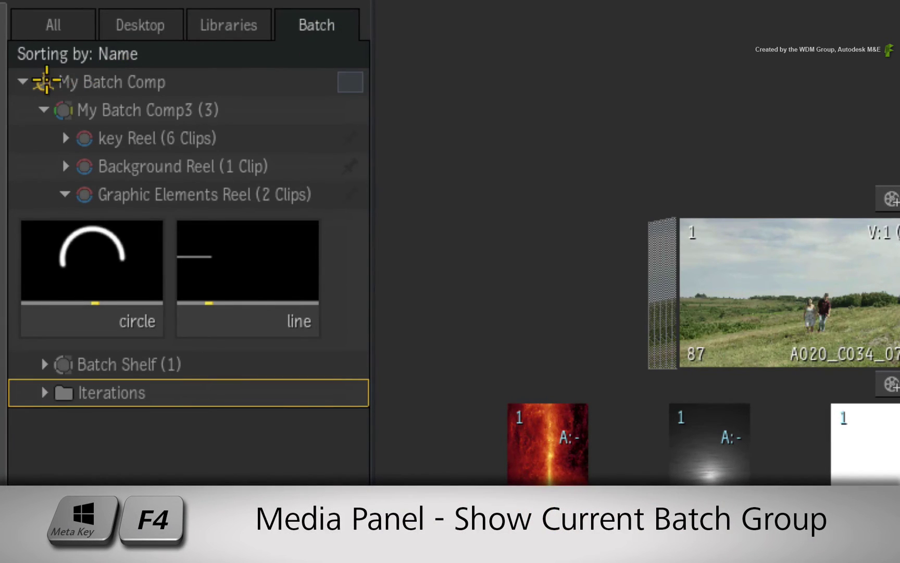
click(44, 82)
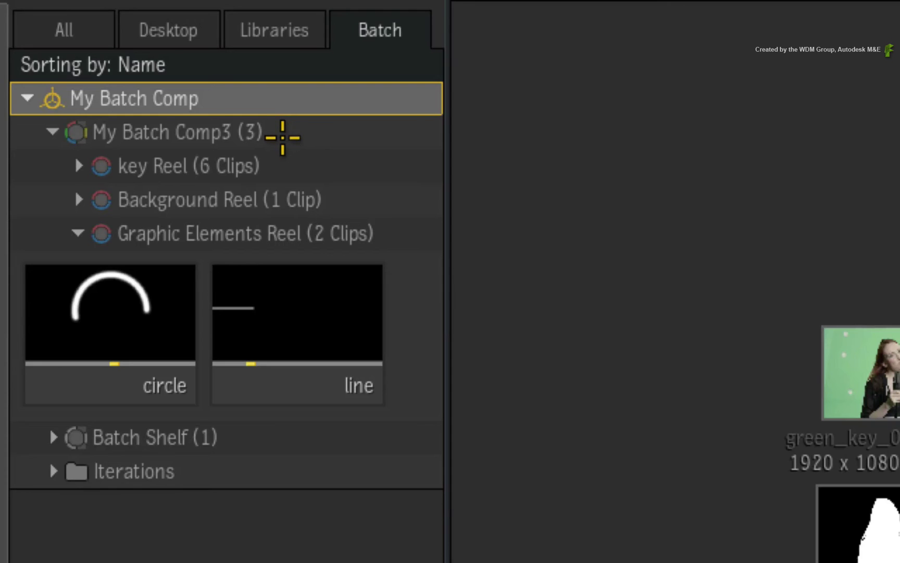
click(283, 27)
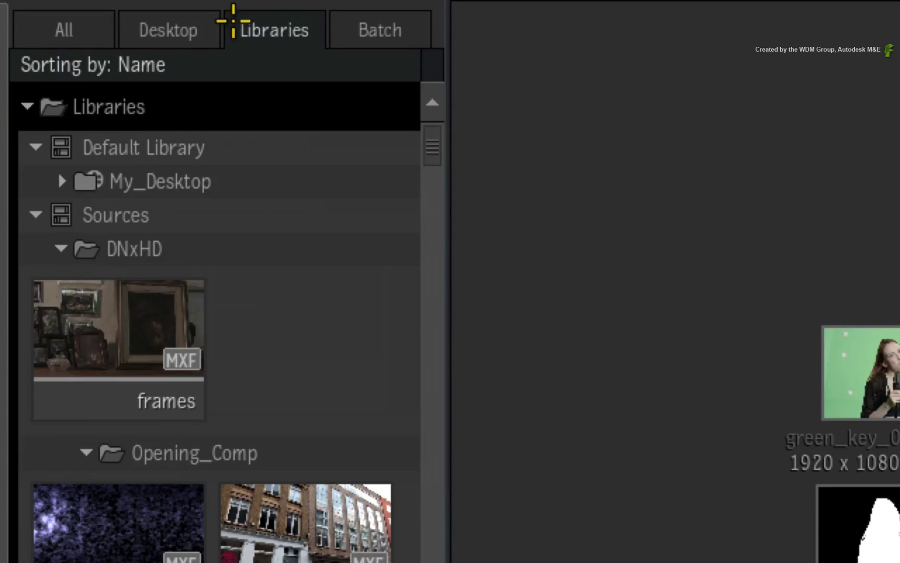
click(180, 26)
click(76, 30)
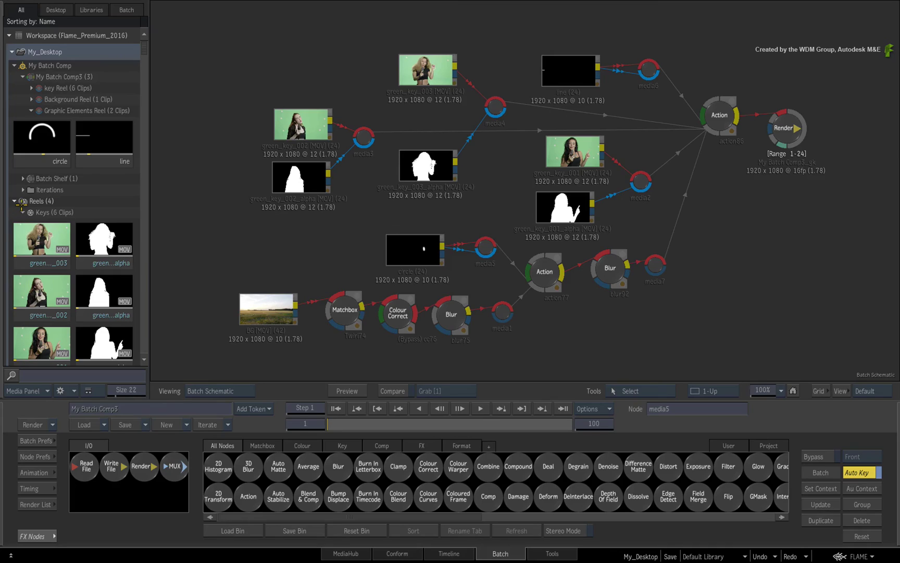
double_click(22, 202)
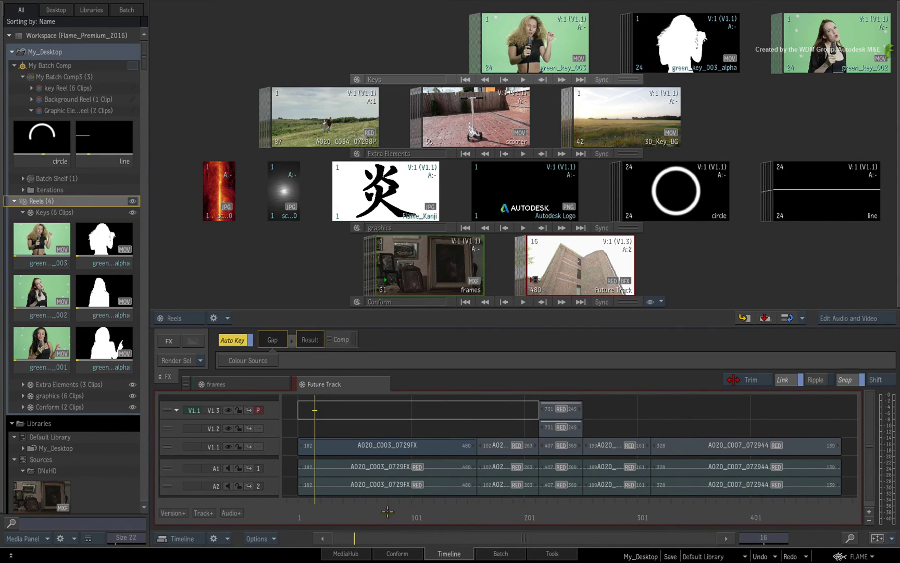
- Open the Conform view for Future Track and inspect the events at record 86400 and 86652
click(384, 553)
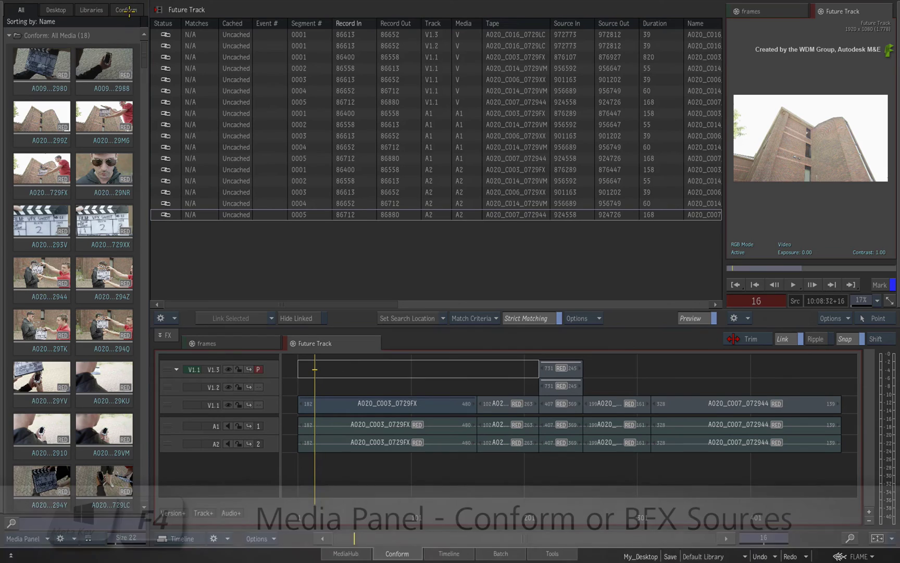
click(137, 9)
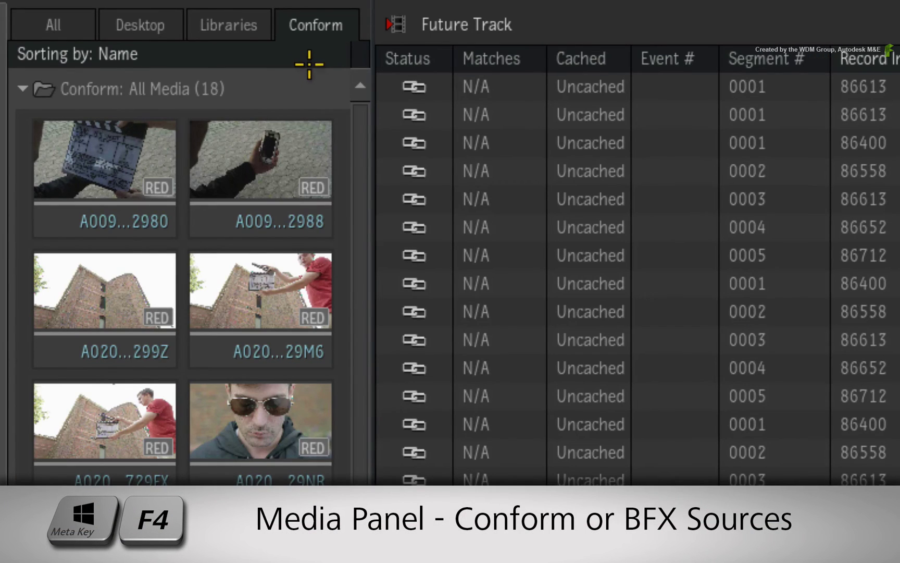
click(580, 281)
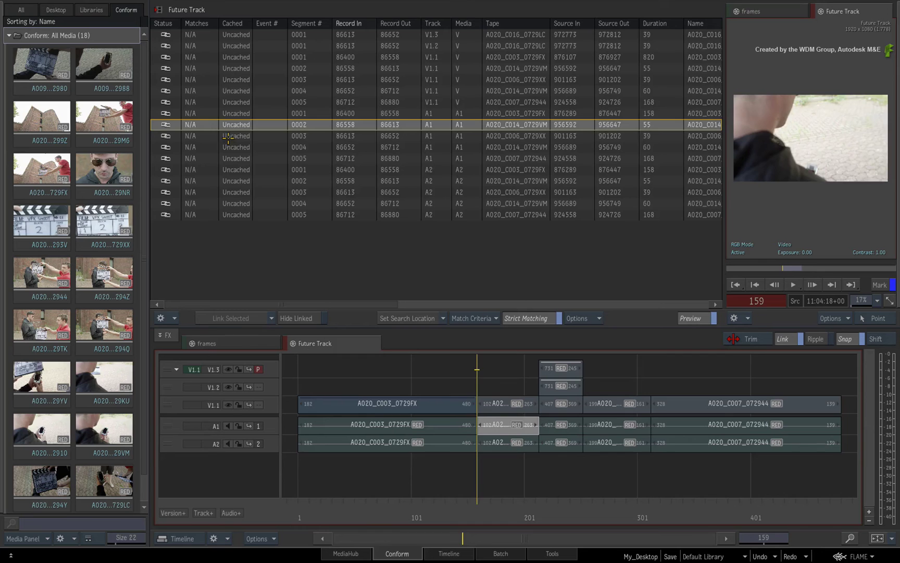
click(569, 356)
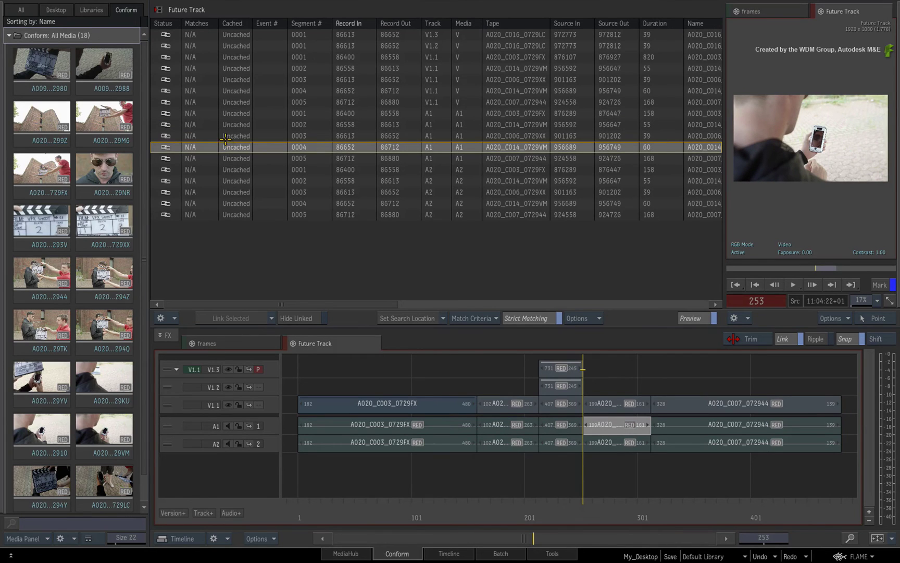
- Create a Batch FX on the A020_C003_0729FX timeline segment and exit back to the timeline
click(468, 550)
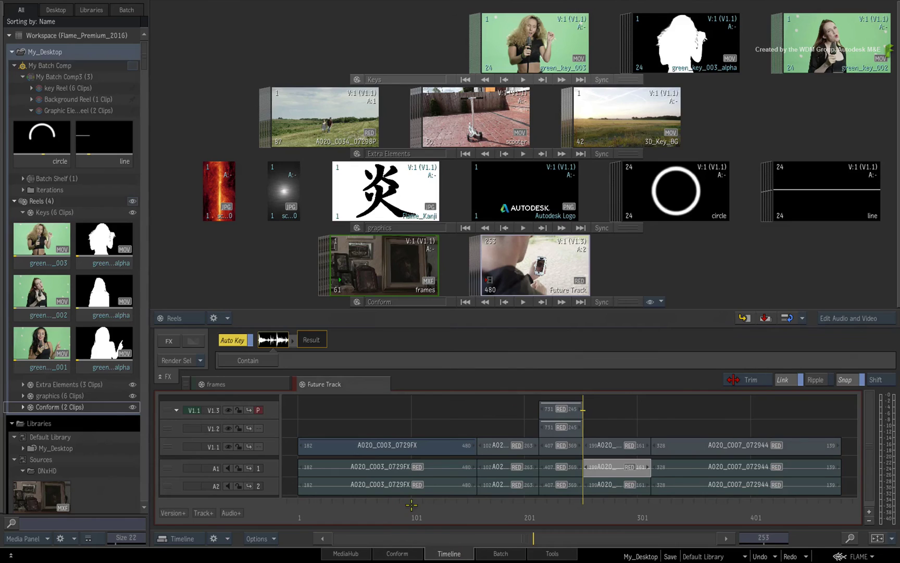
double_click(350, 442)
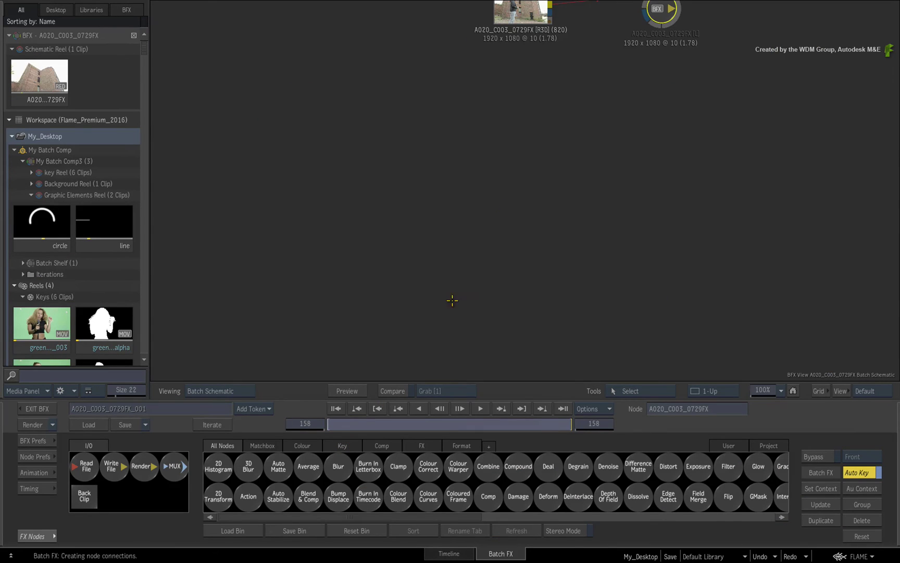
click(127, 10)
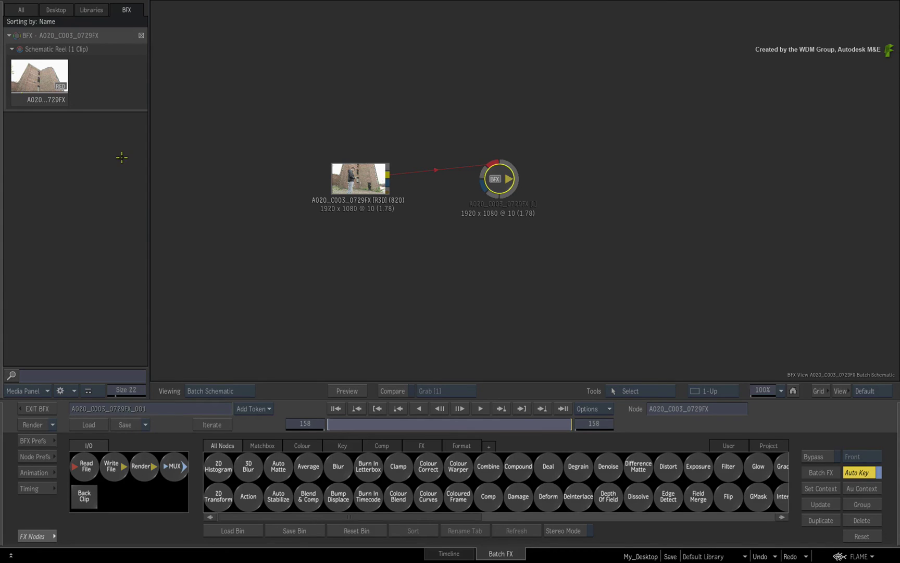
click(36, 408)
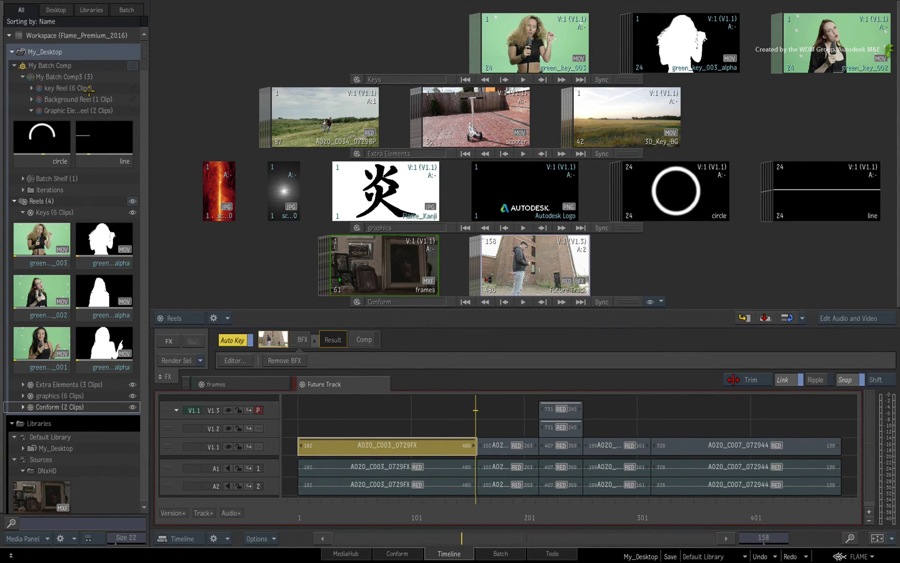
click(97, 52)
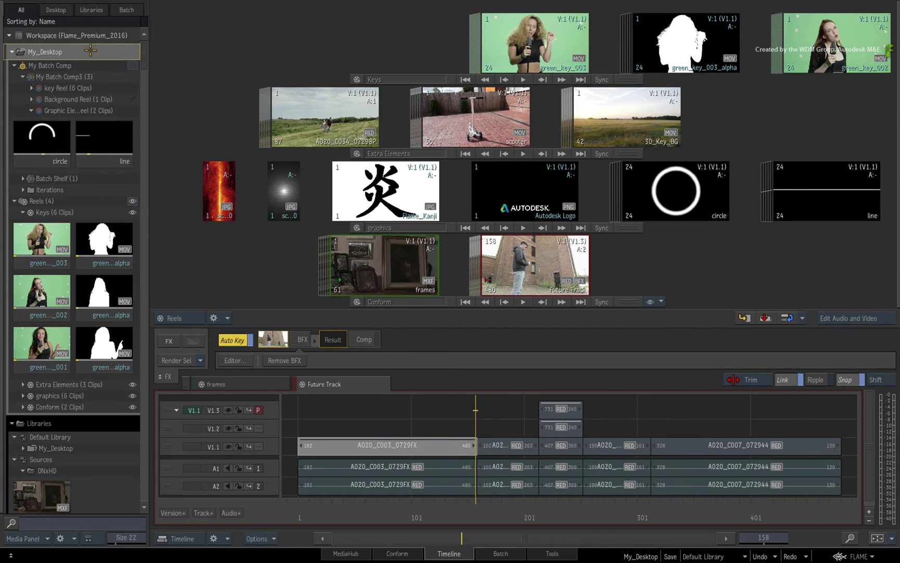